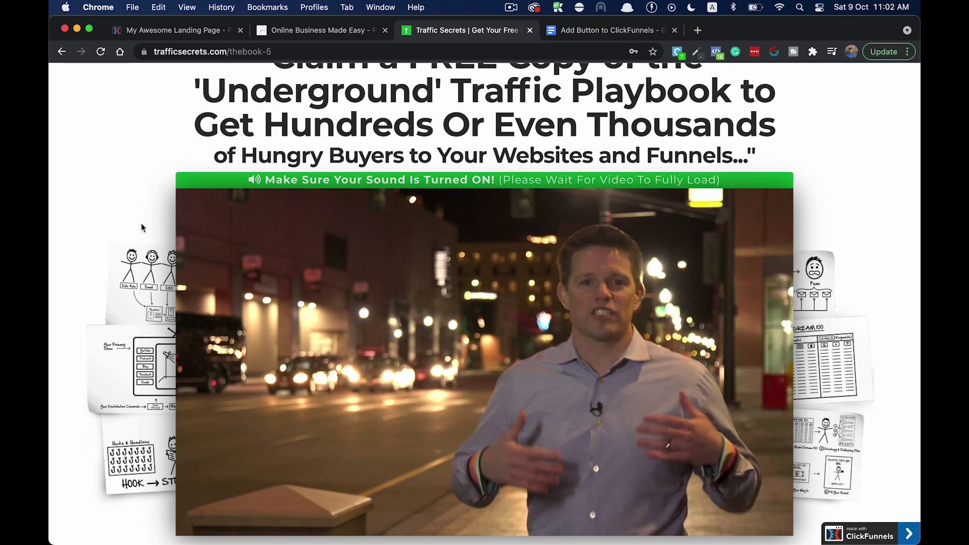
# Step: Switch to the landing page editor and set the video element's type to Vimeo
pyautogui.click(172, 30)
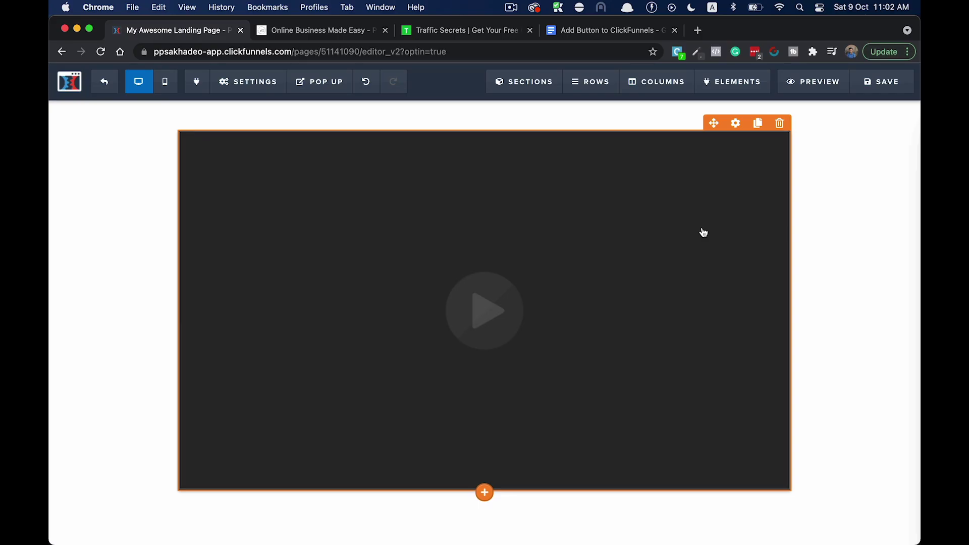
pyautogui.click(738, 126)
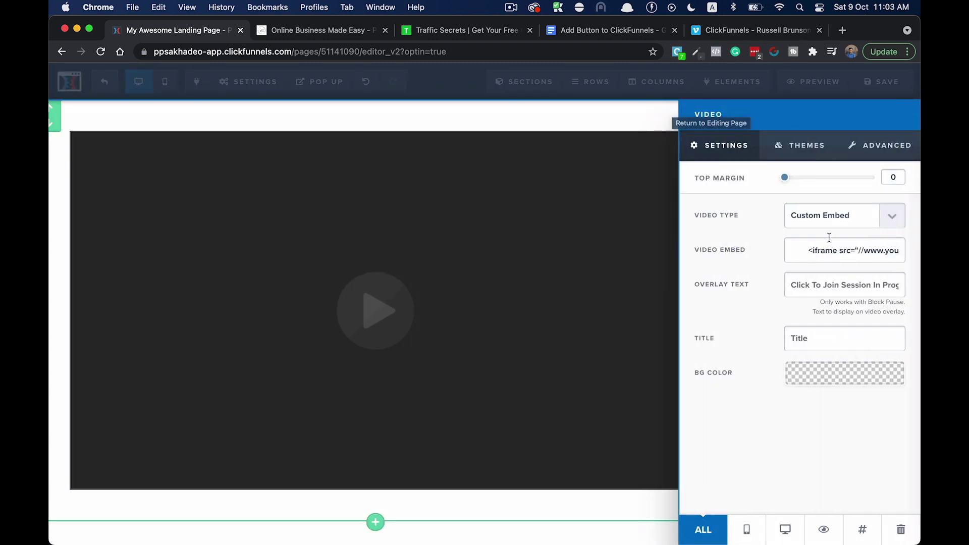
pyautogui.click(858, 226)
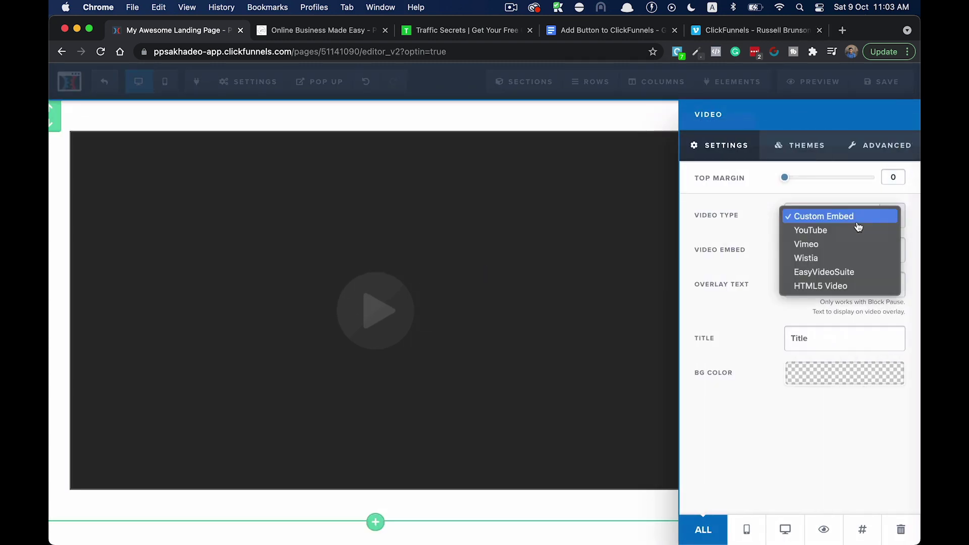
pyautogui.click(824, 245)
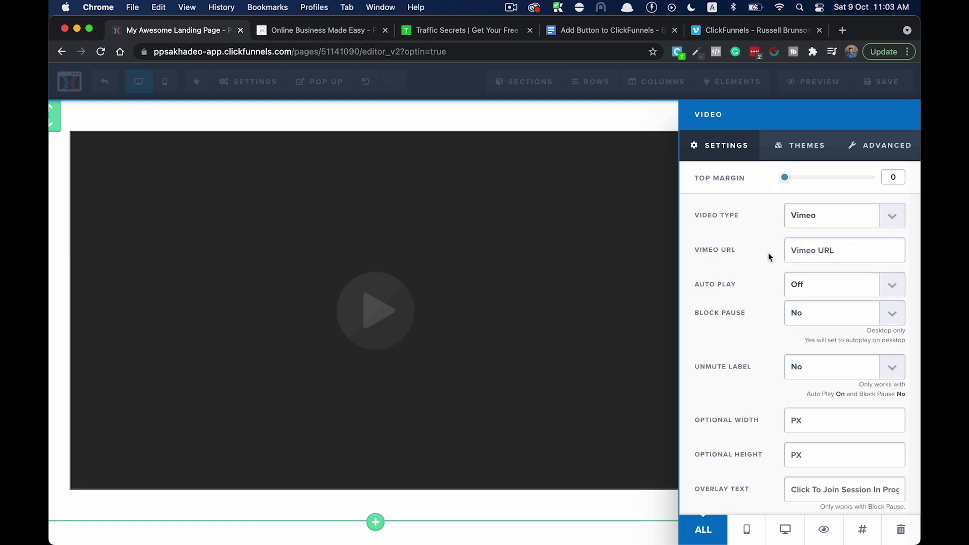
# Step: Fill the video's Vimeo URL with the address copied from the open Vimeo page and set Auto Play to On
pyautogui.click(732, 32)
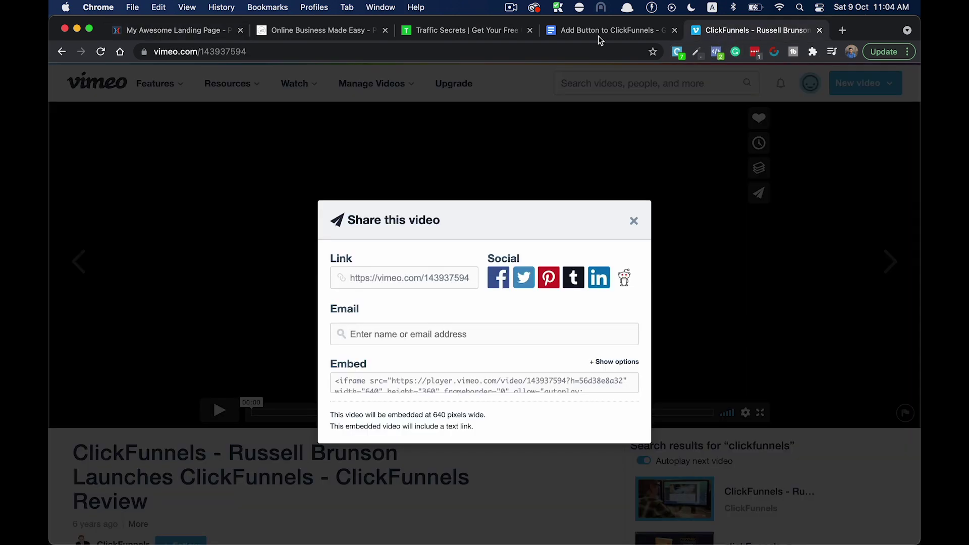
pyautogui.click(271, 52)
pyautogui.press('super+c')
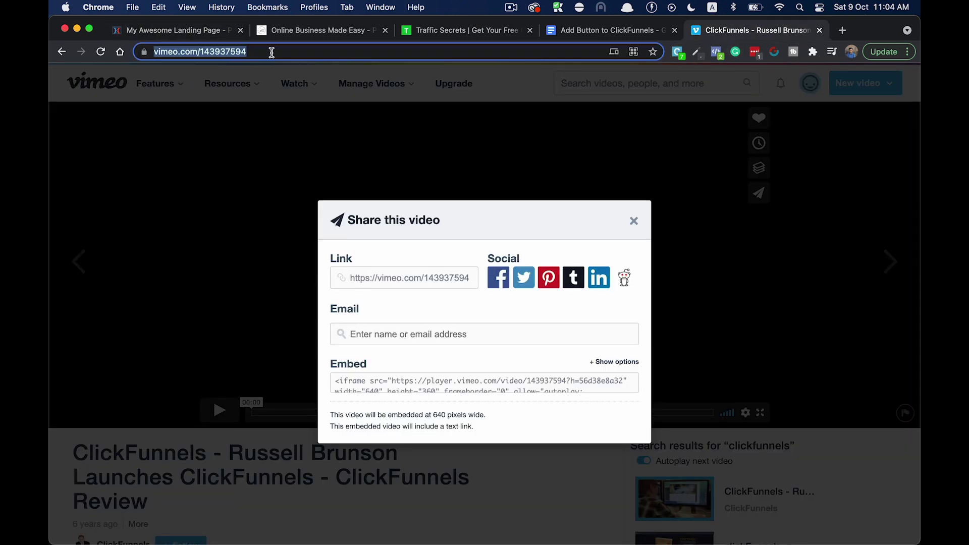
pyautogui.click(191, 31)
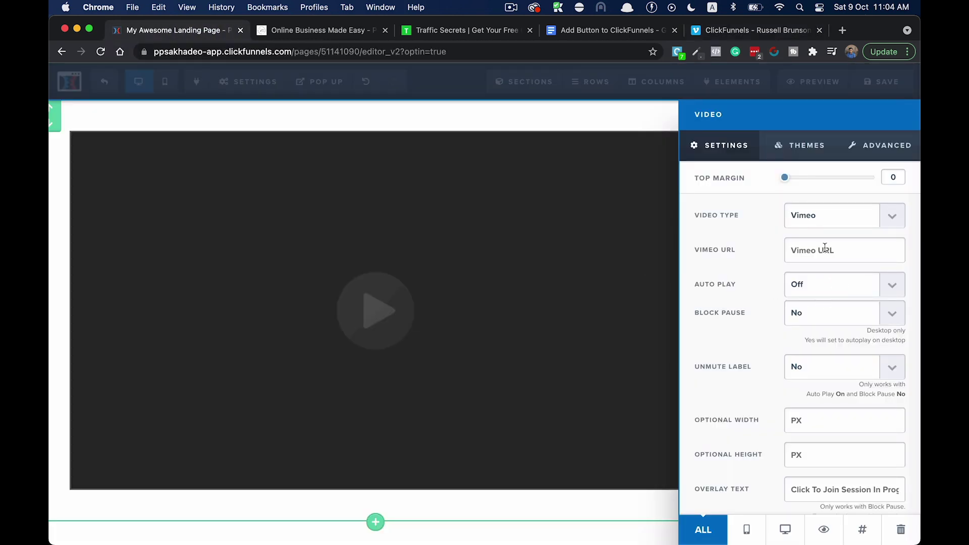
pyautogui.press('super+v')
pyautogui.click(804, 285)
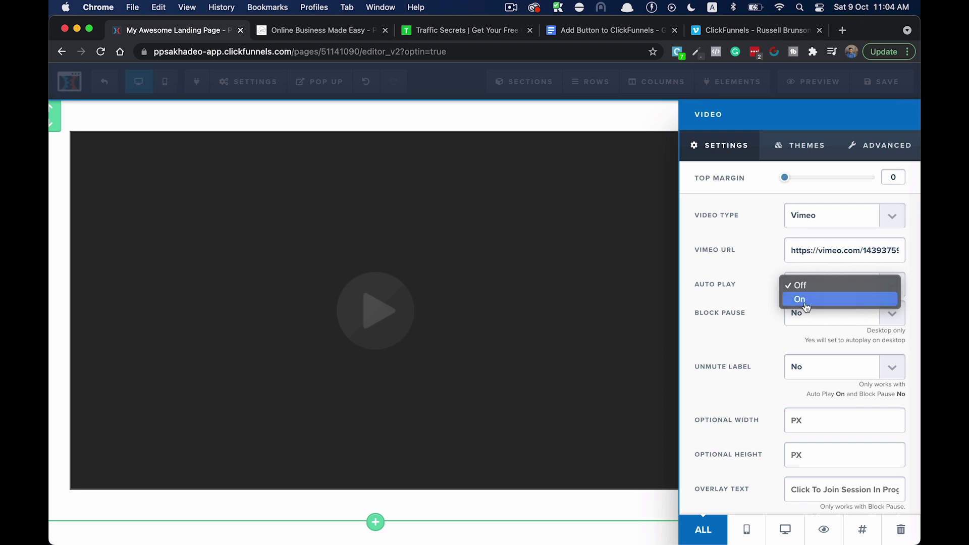
pyautogui.click(806, 306)
# Step: Reload the Traffic Secrets page to examine how its video starts, and return to the landing page editor
pyautogui.click(451, 31)
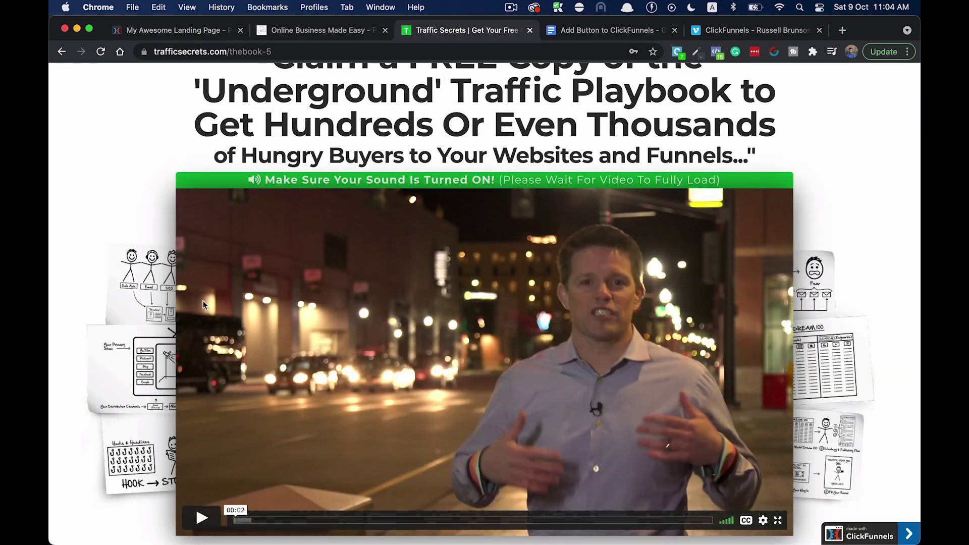
pyautogui.click(101, 51)
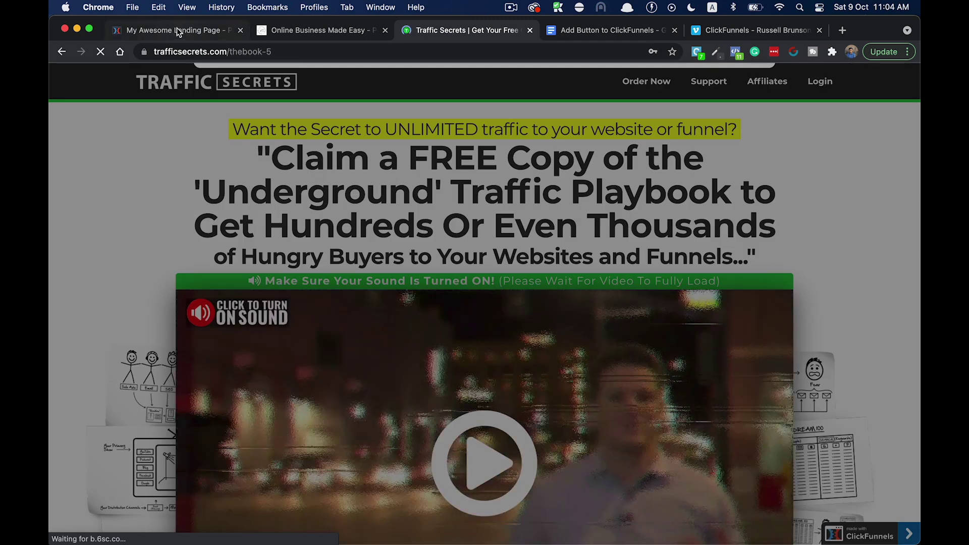
pyautogui.click(177, 31)
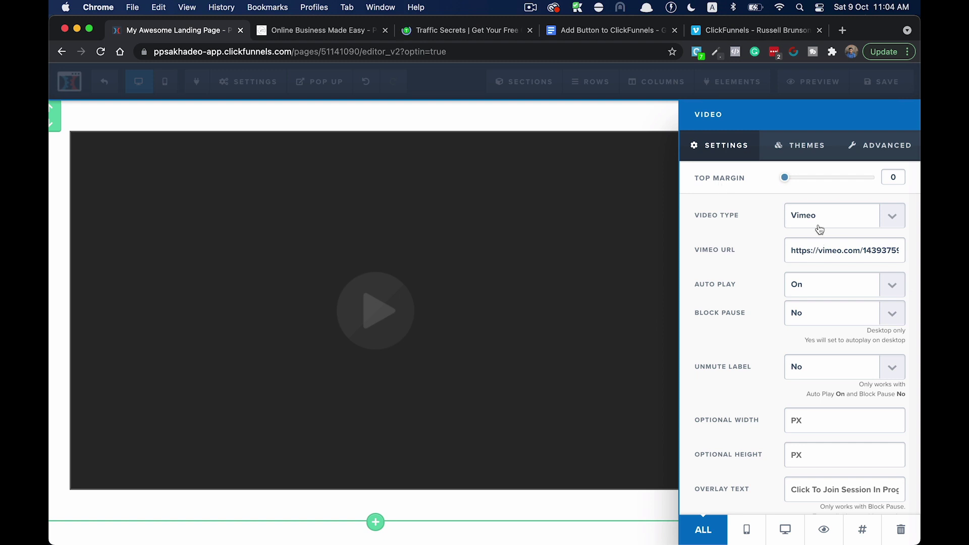
# Step: Save the landing page and preview it to check the Vimeo video's autoplay, pausing playback before returning to the editor
pyautogui.click(634, 126)
pyautogui.click(883, 82)
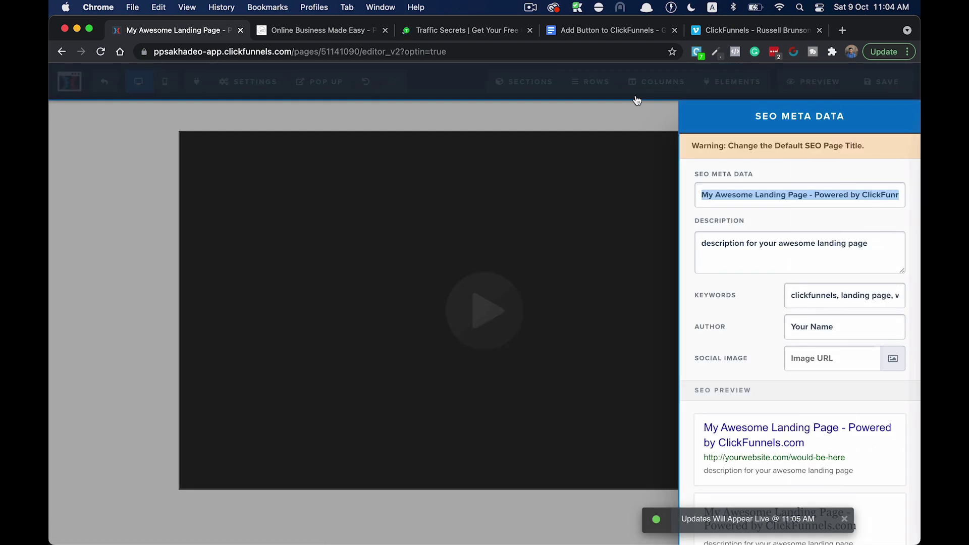
pyautogui.click(645, 115)
pyautogui.click(803, 82)
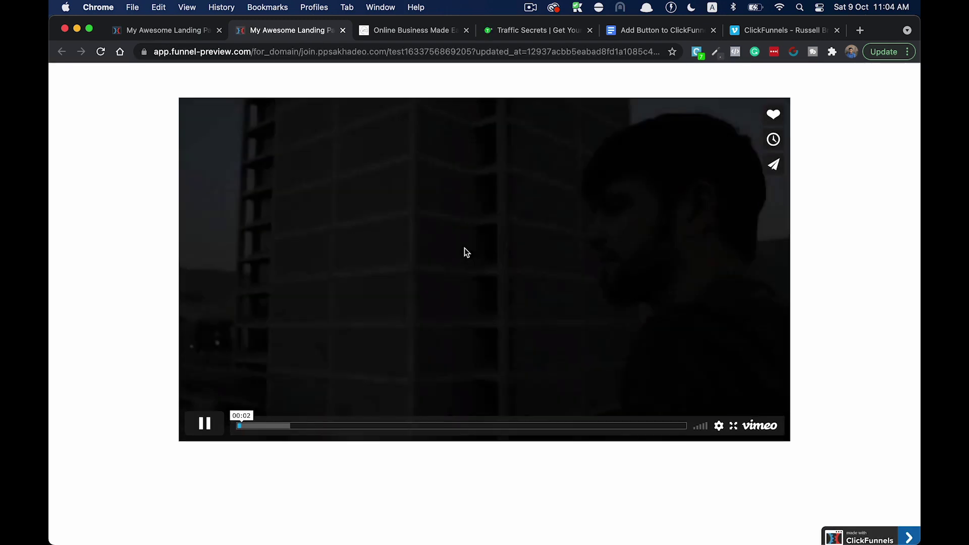
pyautogui.click(205, 419)
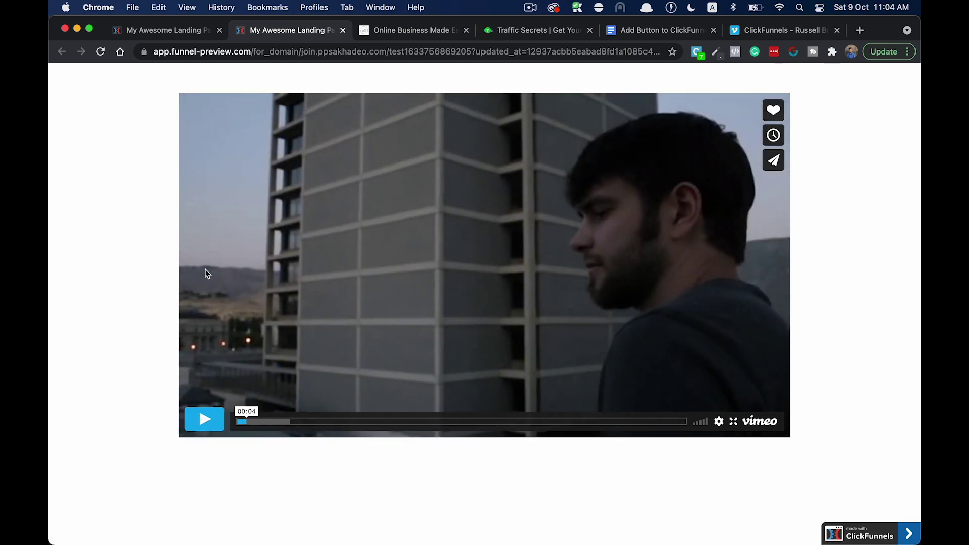
pyautogui.click(162, 30)
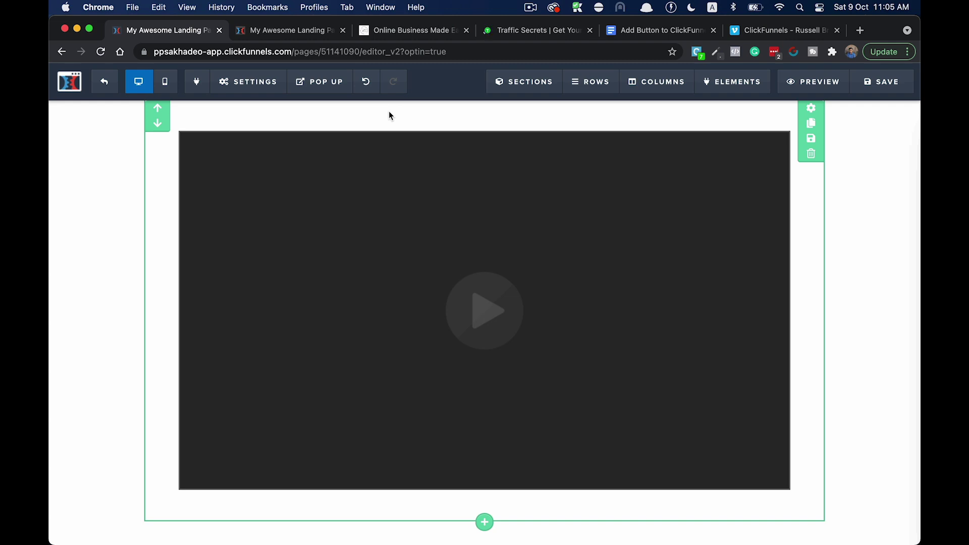
# Step: Dismiss the exit pop-up on the Traffic Secrets page and examine the sound overlay on its video
pyautogui.click(530, 30)
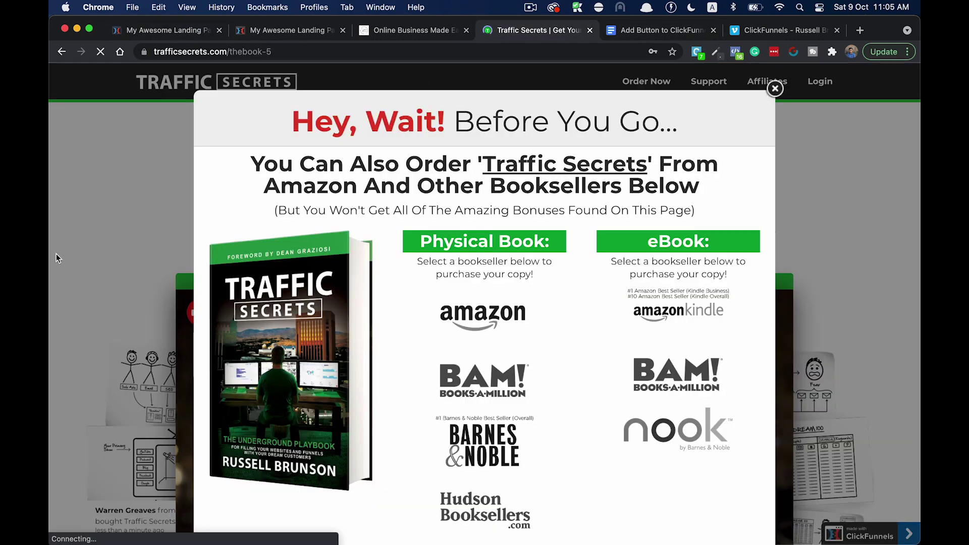
pyautogui.click(109, 231)
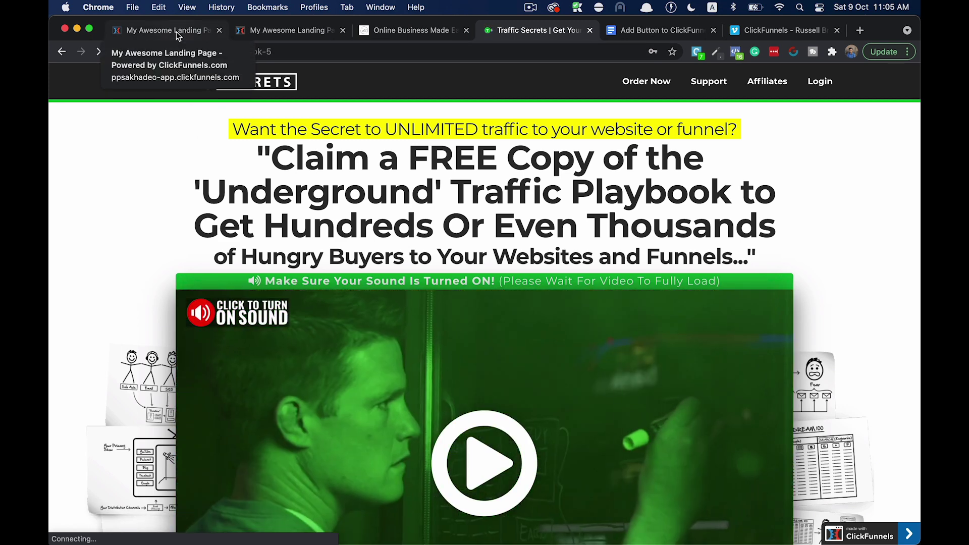
pyautogui.click(177, 31)
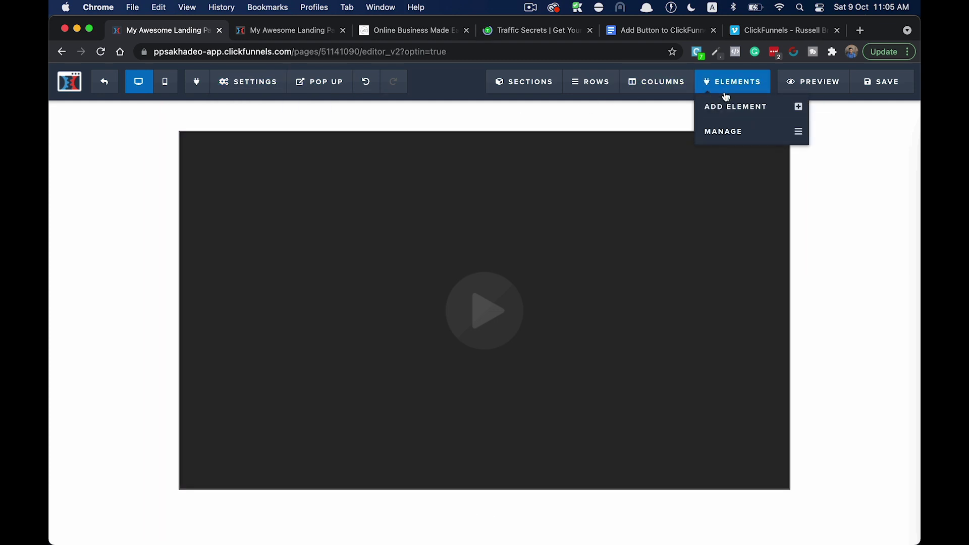
# Step: Search the elements for "image" and add an Image element below the video
pyautogui.click(722, 107)
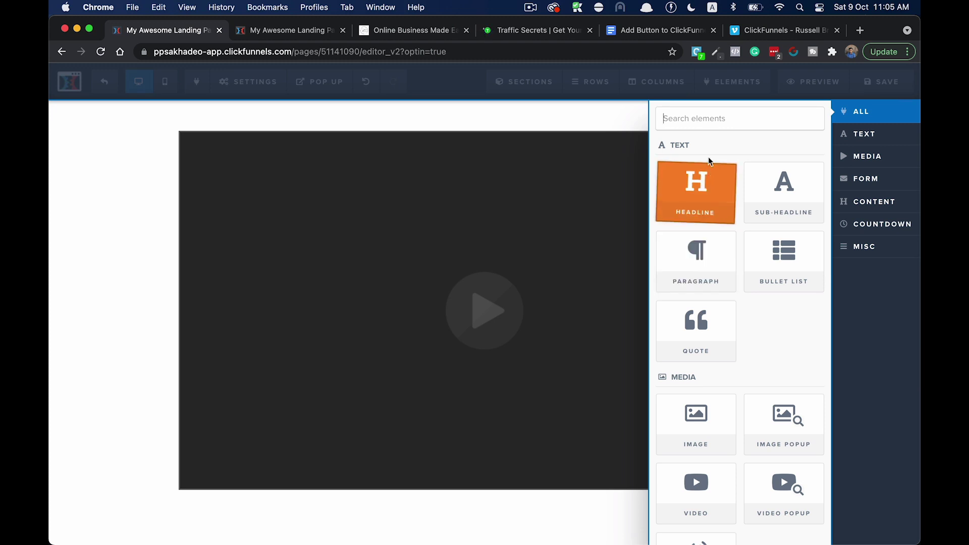
pyautogui.click(705, 121)
pyautogui.write('image')
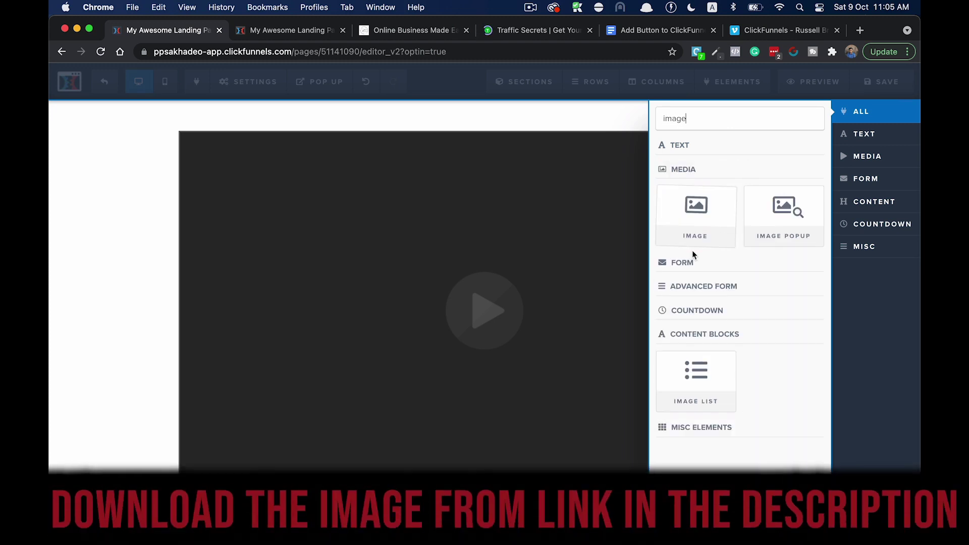
pyautogui.moveTo(692, 250); pyautogui.dragTo(471, 454)
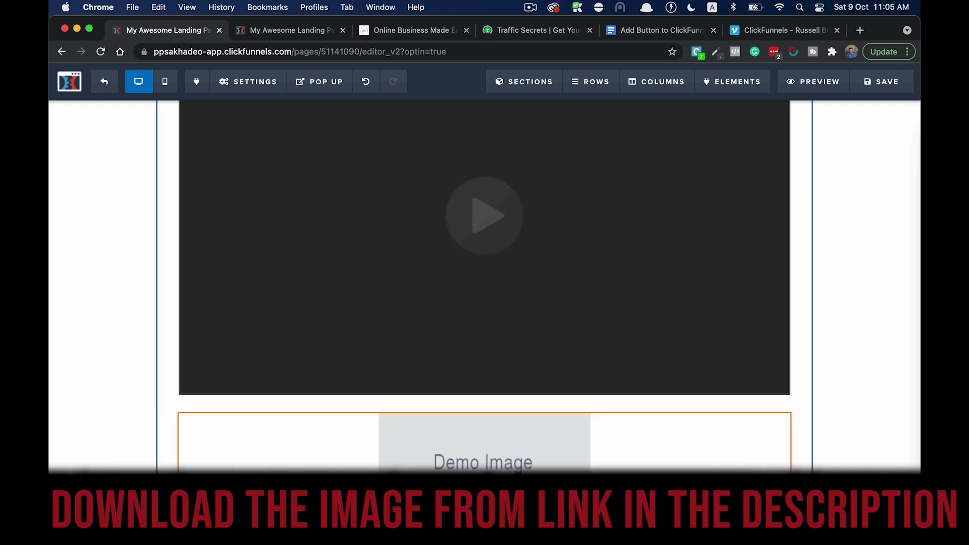
# Step: Replace the demo image with the "Click to turn on sound" picture from the uploaded images library
pyautogui.click(493, 467)
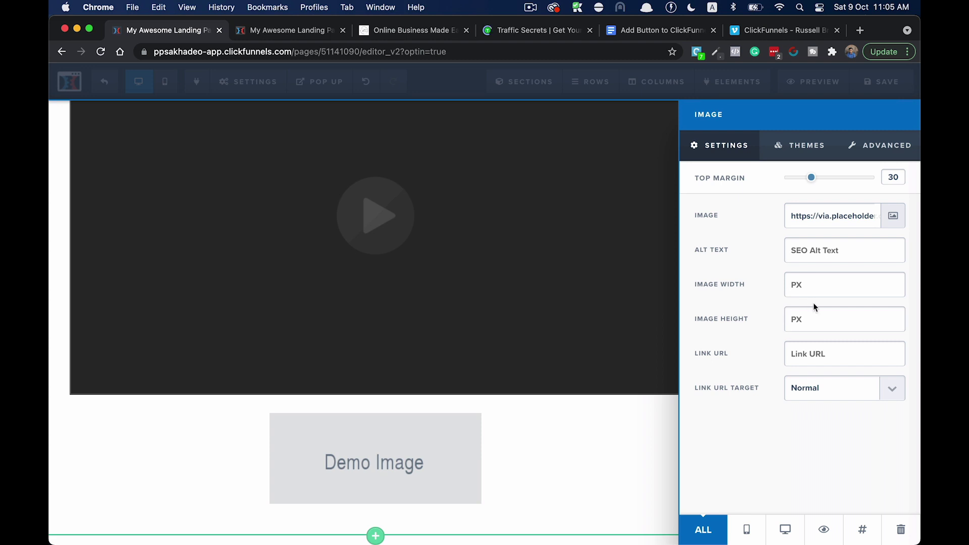
pyautogui.click(903, 224)
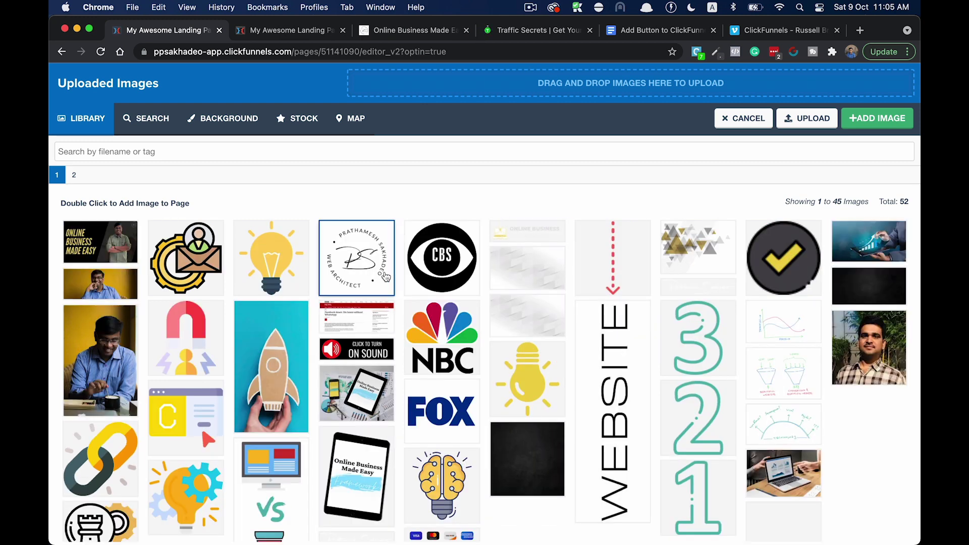
pyautogui.click(348, 351)
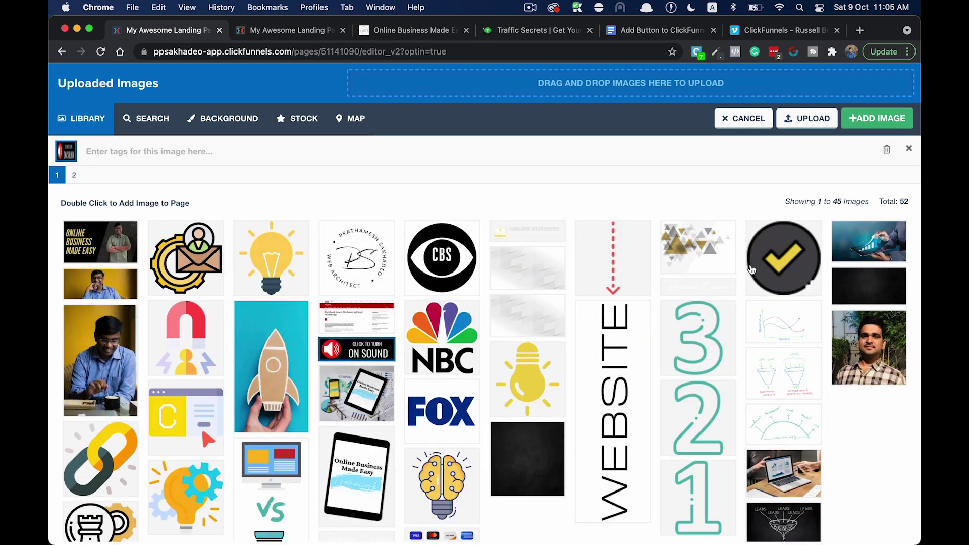
pyautogui.click(869, 127)
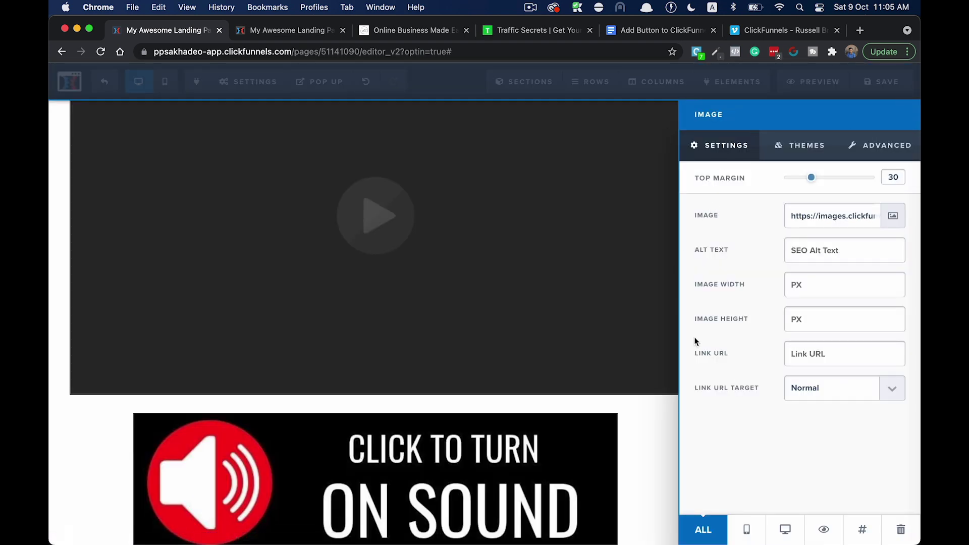
# Step: Save the landing page and reload its preview to show the added sound image
pyautogui.click(633, 297)
pyautogui.click(881, 88)
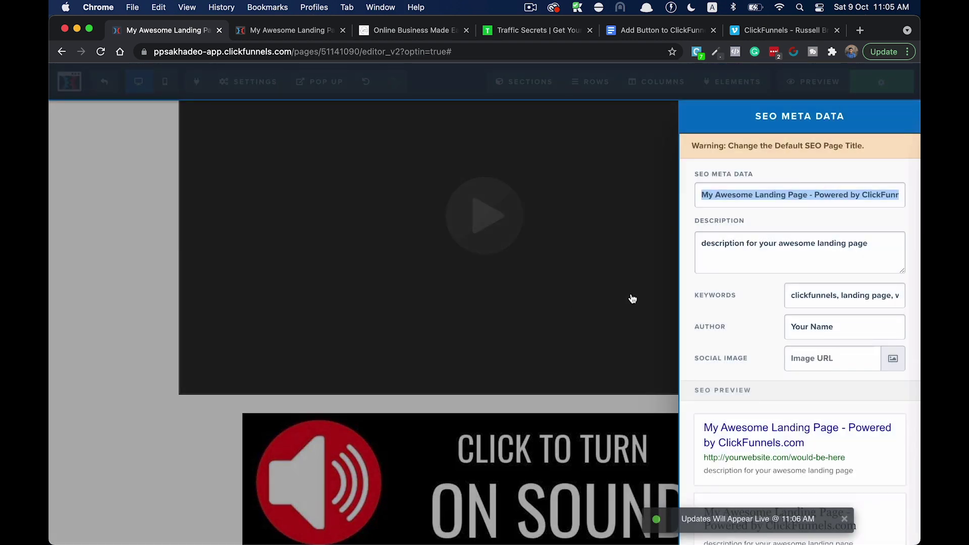
pyautogui.click(290, 31)
pyautogui.click(101, 52)
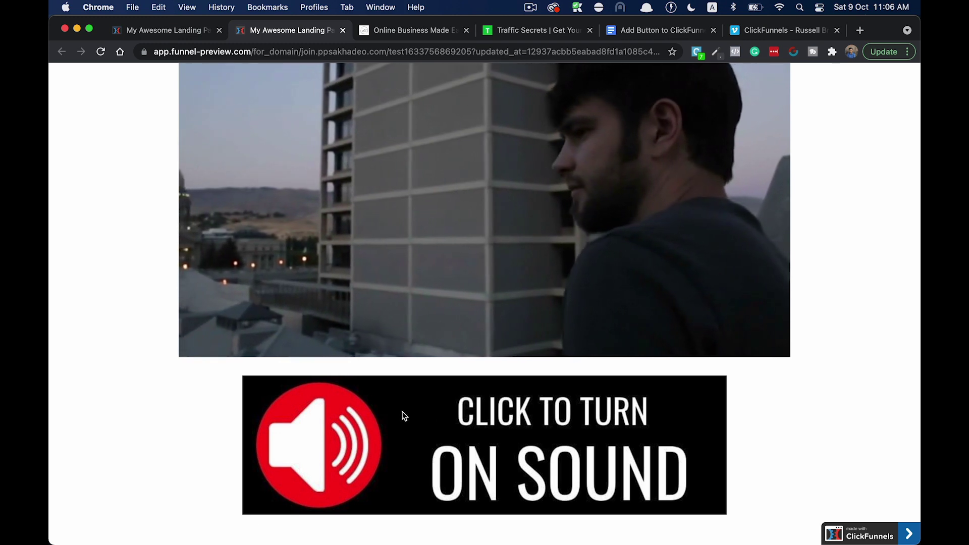
# Step: Copy the sound image's address from the preview and go to the CSS code in the "Add Button to ClickFunnels" document
pyautogui.rightClick(404, 416)
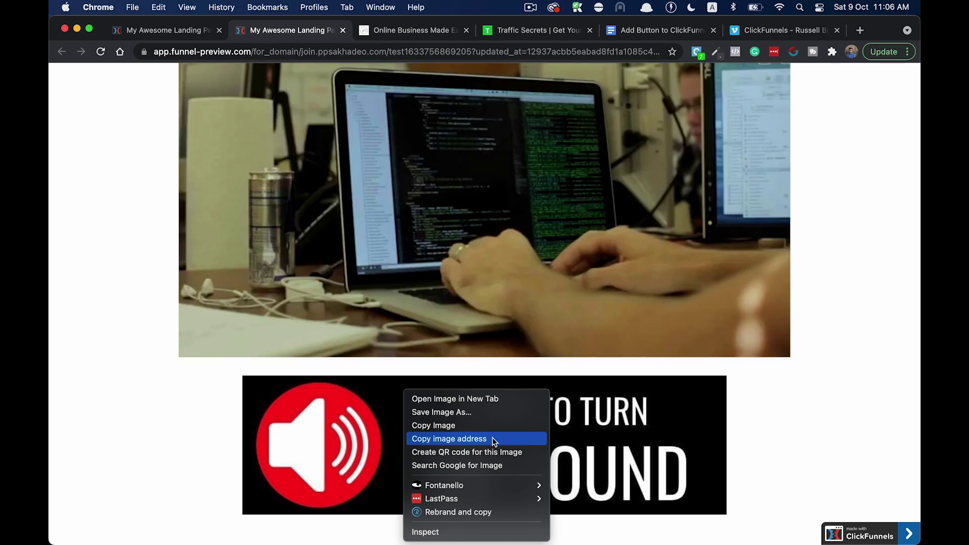
pyautogui.click(493, 439)
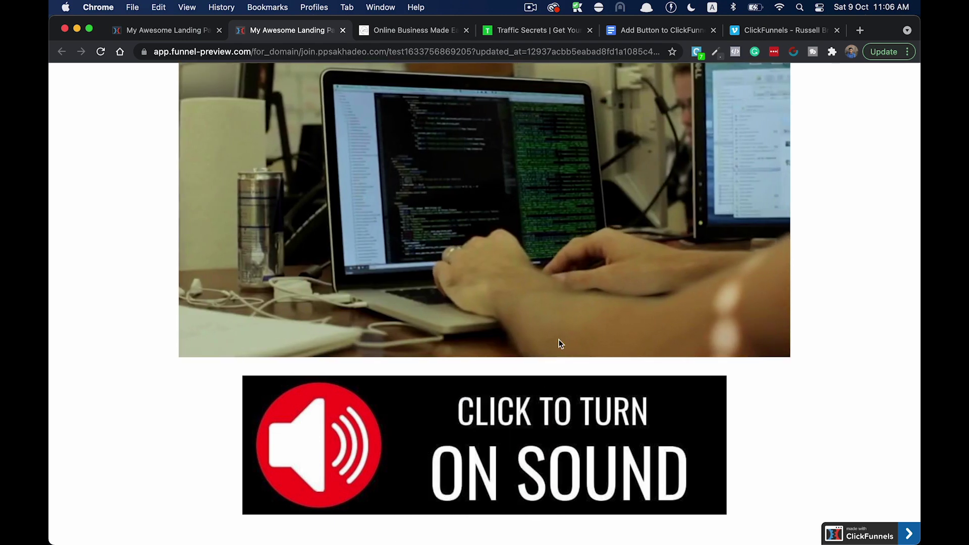
pyautogui.click(641, 35)
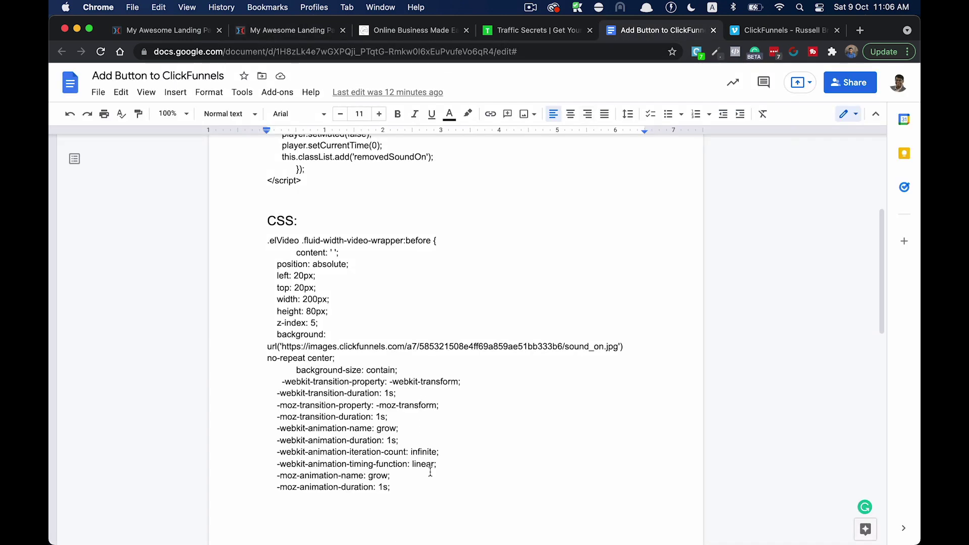
pyautogui.scroll(-2, 431, 464)
pyautogui.press('Return')
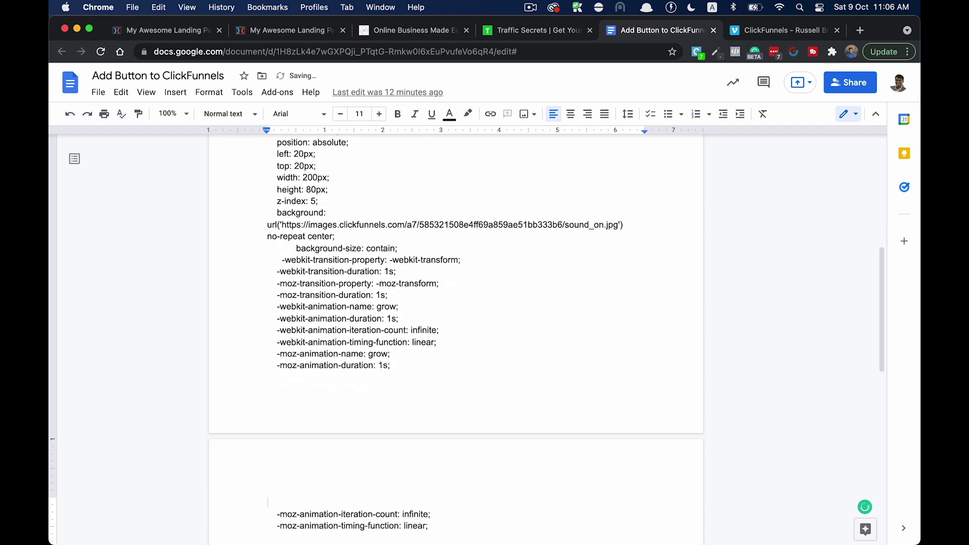
pyautogui.press('BackSpace')
pyautogui.scroll(-10, 456, 283)
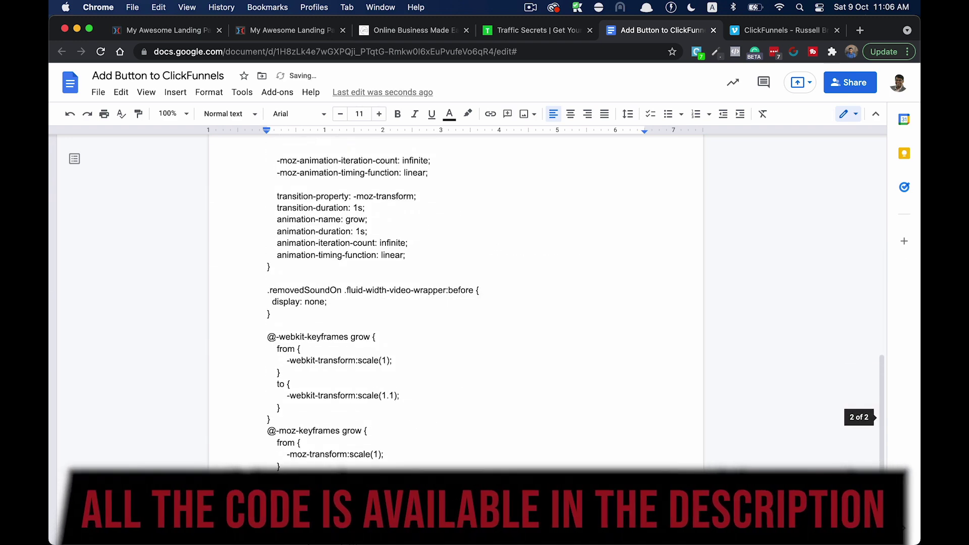
# Step: Add the Heading 2 title "Image URL:" at the end of the document and paste the copied sound image address beneath it
pyautogui.click(272, 408)
pyautogui.press('Return')
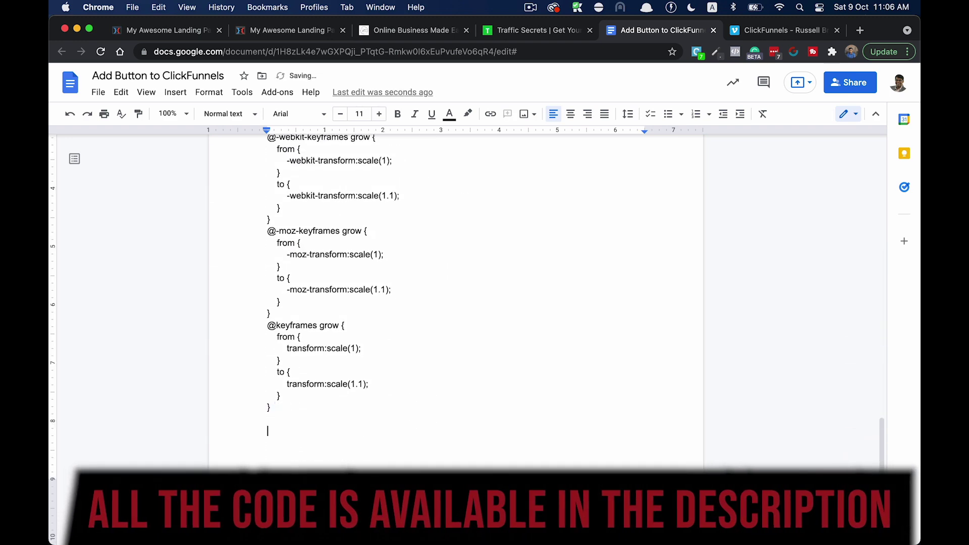
pyautogui.click(236, 117)
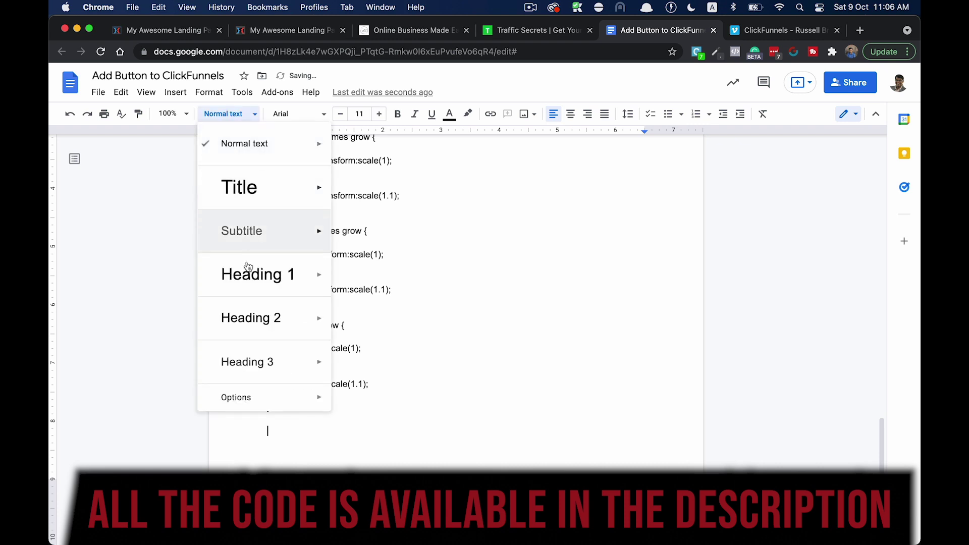
pyautogui.click(231, 303)
pyautogui.write('Image ')
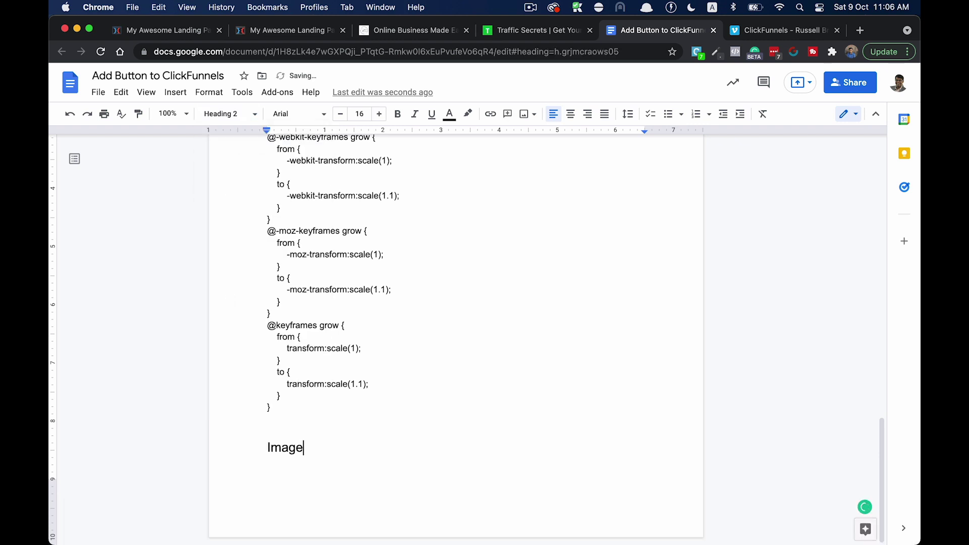
pyautogui.write('URL:')
pyautogui.press('Return')
pyautogui.press('super+v')
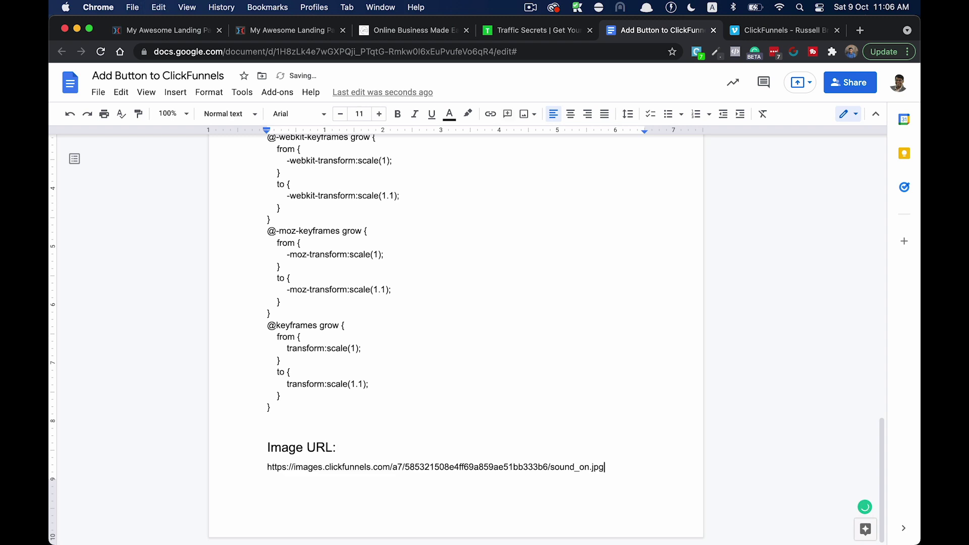
# Step: Delete the sound image element below the video in the landing page editor and open the page's custom CSS
pyautogui.click(167, 31)
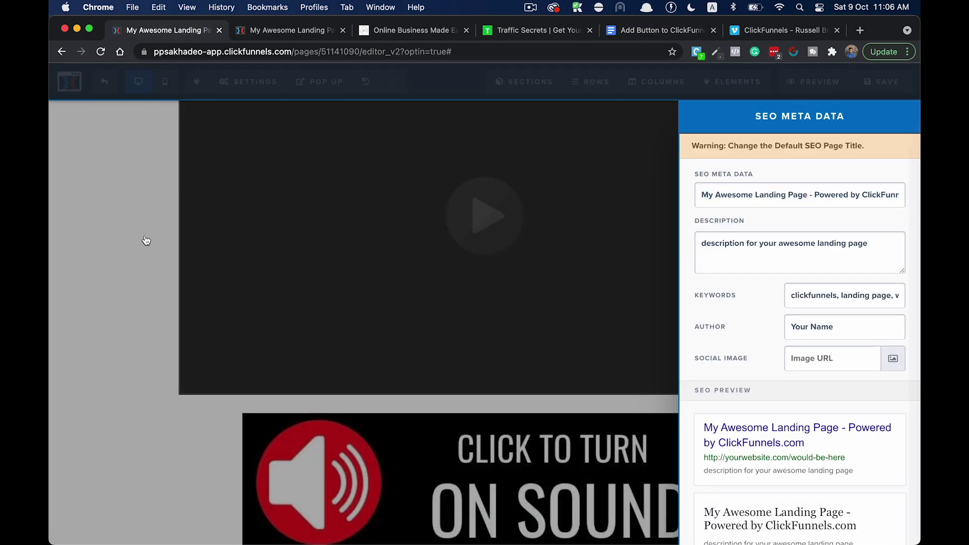
pyautogui.click(145, 241)
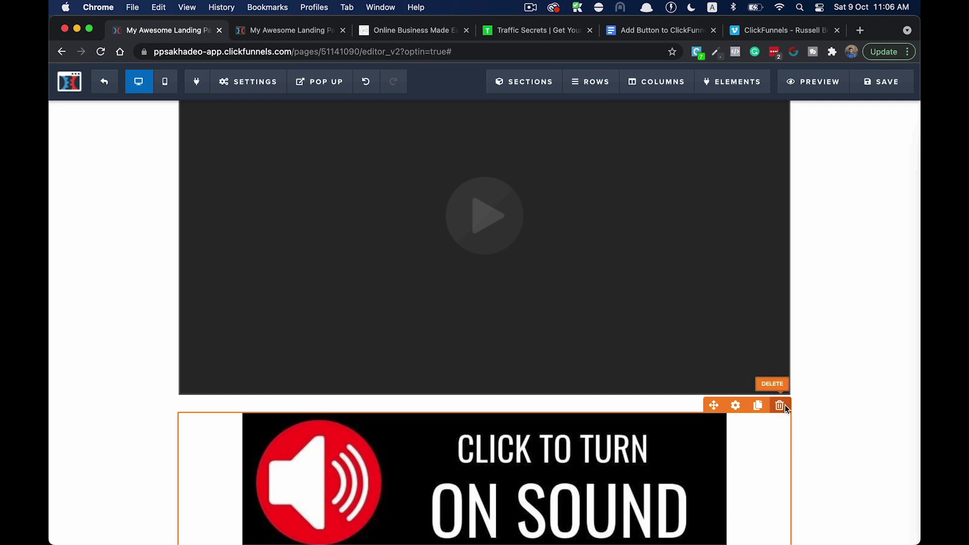
pyautogui.click(780, 406)
pyautogui.click(589, 121)
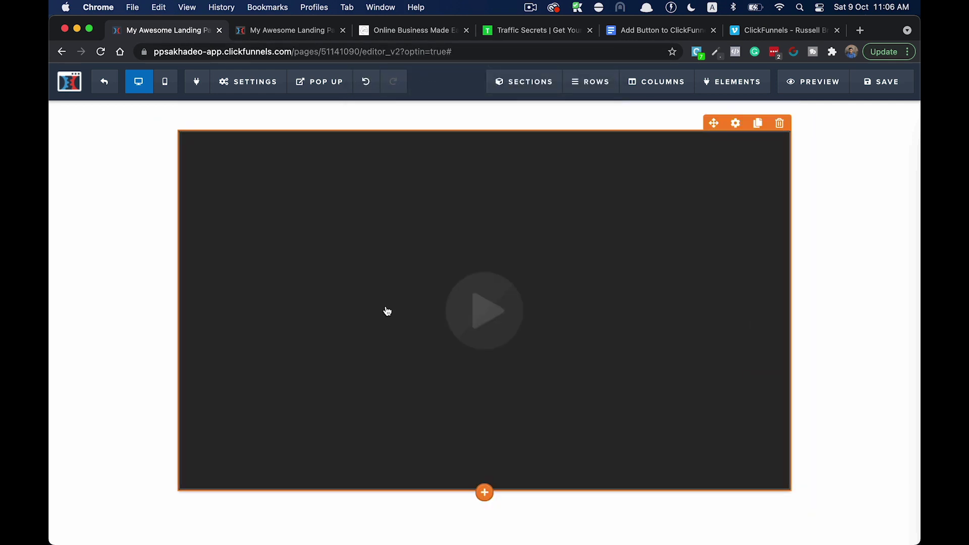
pyautogui.moveTo(270, 83)
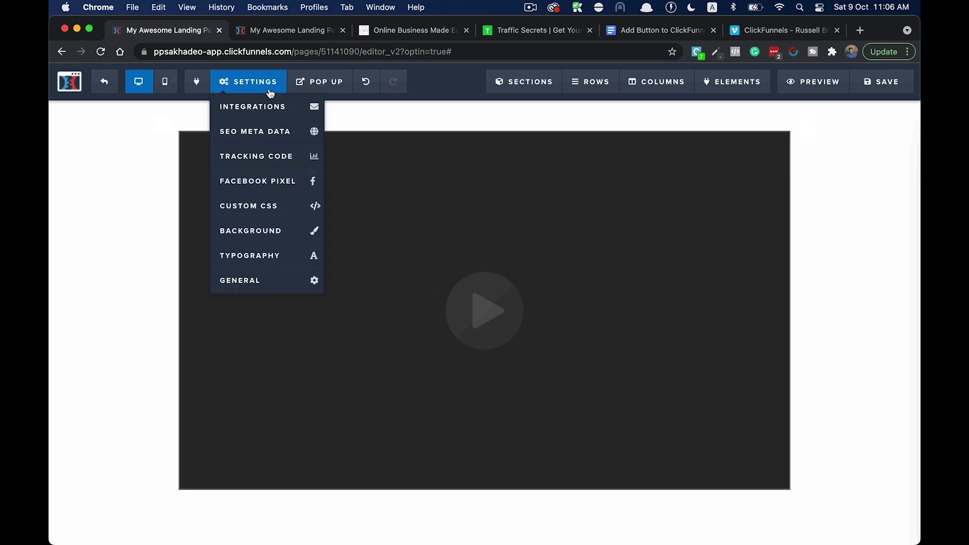
pyautogui.click(266, 211)
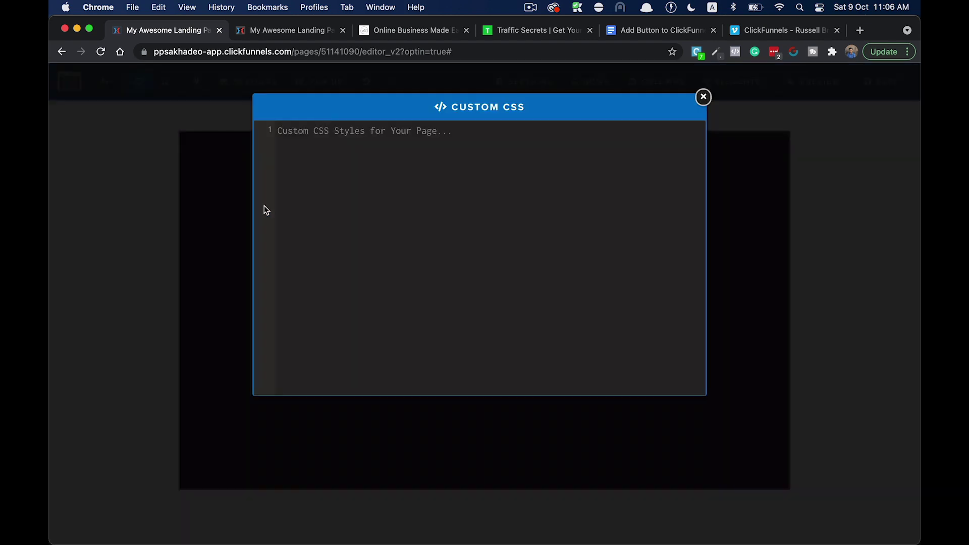
pyautogui.click(641, 31)
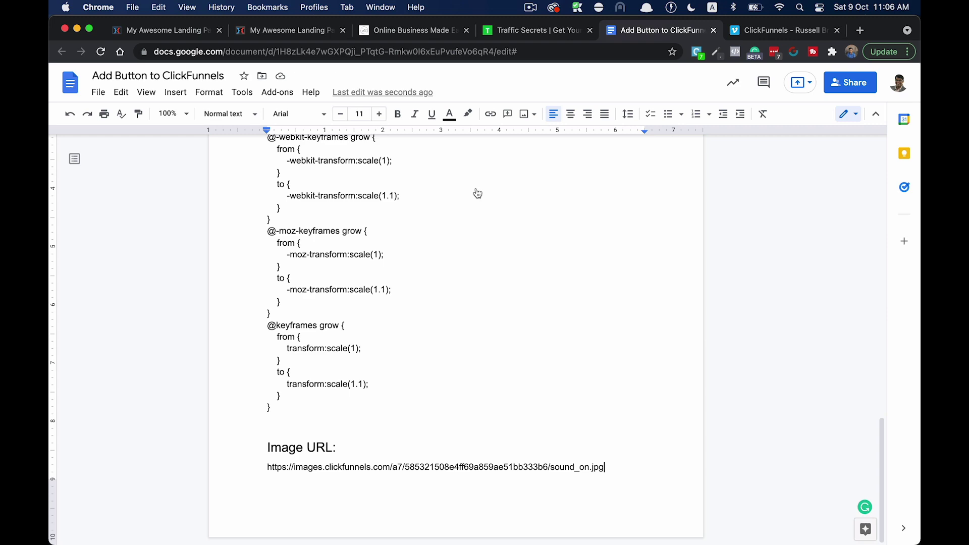
pyautogui.scroll(4, 395, 294)
pyautogui.scroll(10, 394, 295)
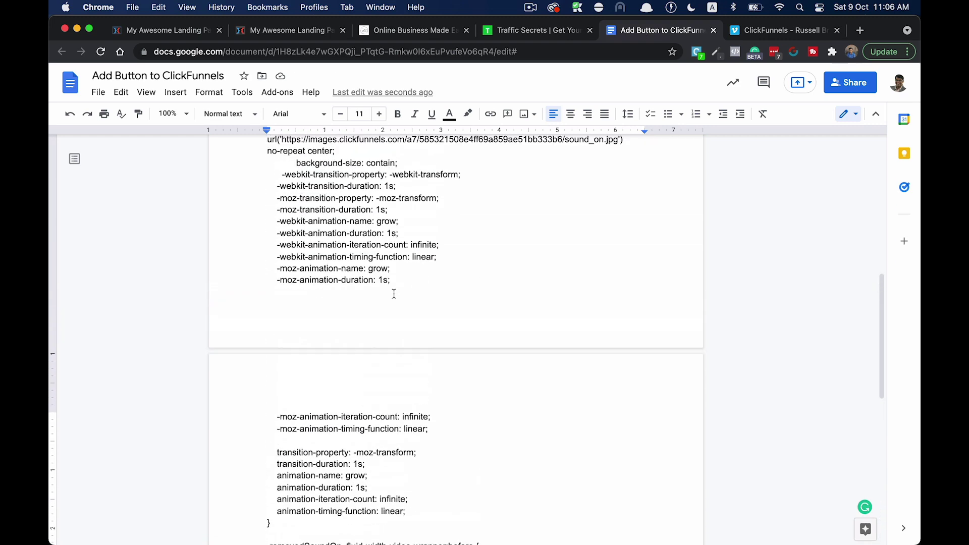
pyautogui.moveTo(268, 249); pyautogui.dragTo(411, 523)
pyautogui.scroll(-3, 413, 525)
pyautogui.scroll(-2, 413, 525)
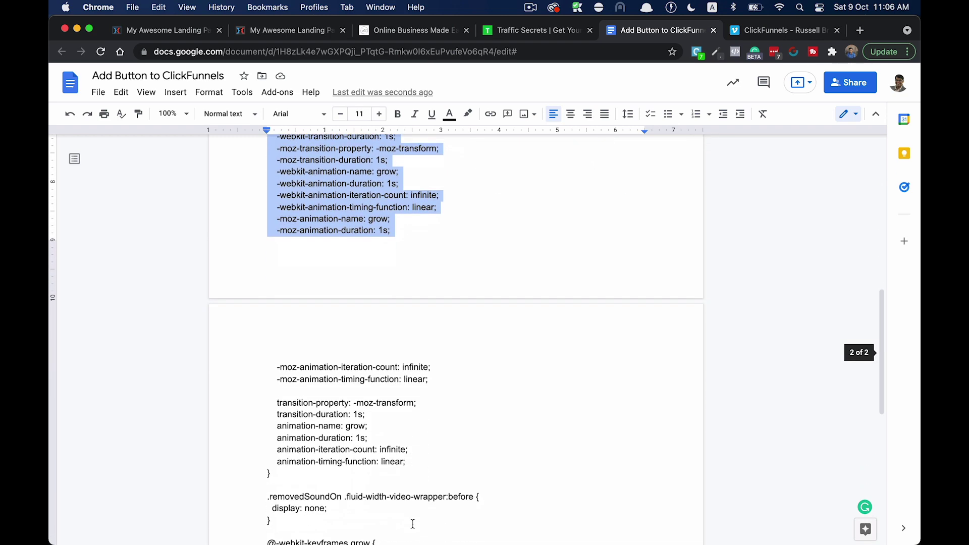
pyautogui.hotkey('shift', 'Down')
pyautogui.hotkey('shift', 'Down')
pyautogui.hotkey('shift', 'Down')
pyautogui.hotkey('shift', 'Down')
pyautogui.hotkey('shift', 'Down')
pyautogui.hotkey('shift', 'Down')
pyautogui.hotkey('shift', 'Down')
pyautogui.hotkey('shift', 'Down')
pyautogui.hotkey('shift', 'Down')
pyautogui.hotkey('shift', 'Down')
pyautogui.hotkey('shift', 'Down')
pyautogui.hotkey('shift', 'Down')
pyautogui.hotkey('shift', 'Down')
pyautogui.hotkey('shift', 'Down')
pyautogui.hotkey('shift', 'Down')
pyautogui.hotkey('shift', 'Down')
pyautogui.hotkey('shift', 'Down')
pyautogui.hotkey('shift', 'Down')
pyautogui.hotkey('shift', 'Down')
pyautogui.hotkey('shift', 'Down')
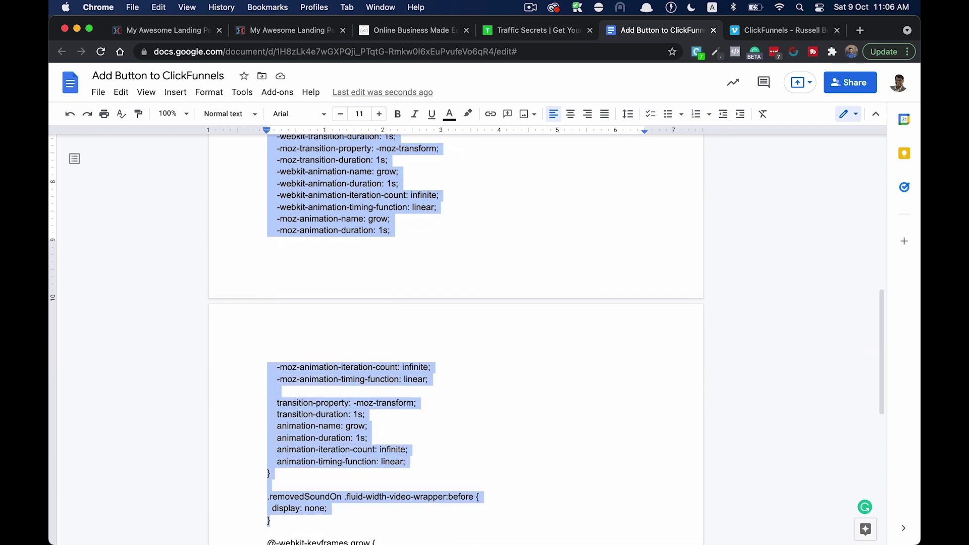
pyautogui.hotkey('shift', 'Down')
pyautogui.hotkey('shift', 'Down')
pyautogui.hotkey('shift', 'Down')
pyautogui.hotkey('shift', 'Down')
pyautogui.hotkey('shift', 'Down')
pyautogui.hotkey('shift', 'Down')
pyautogui.hotkey('shift', 'Down')
pyautogui.hotkey('shift', 'Down')
pyautogui.hotkey('shift', 'Down')
pyautogui.hotkey('shift', 'Down')
pyautogui.hotkey('shift', 'Down')
pyautogui.hotkey('shift', 'Down')
pyautogui.hotkey('shift', 'Down')
pyautogui.hotkey('shift', 'Down')
pyautogui.hotkey('shift', 'Down')
pyautogui.hotkey('shift', 'Down')
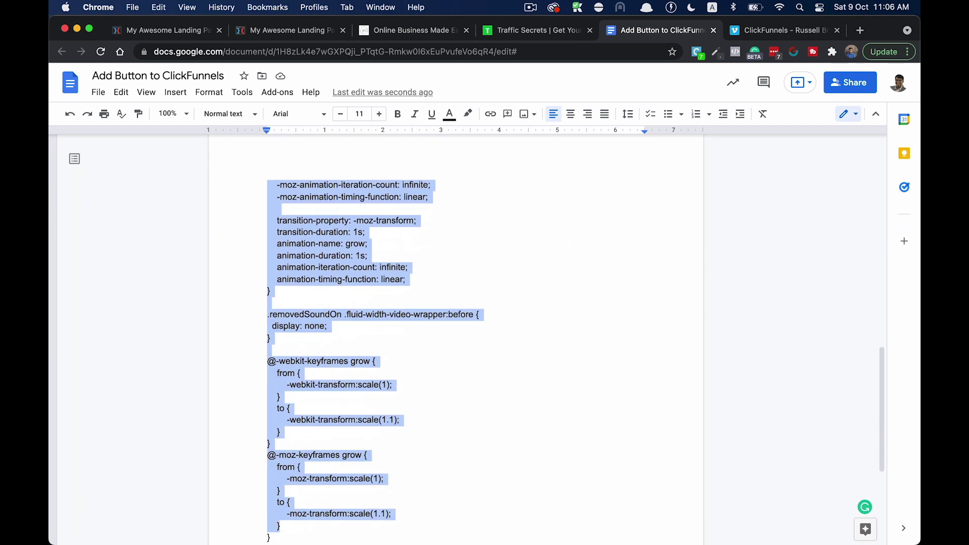
pyautogui.hotkey('shift', 'Down')
pyautogui.hotkey('shift', 'Down')
pyautogui.hotkey('shift', 'Down')
pyautogui.hotkey('shift', 'Down')
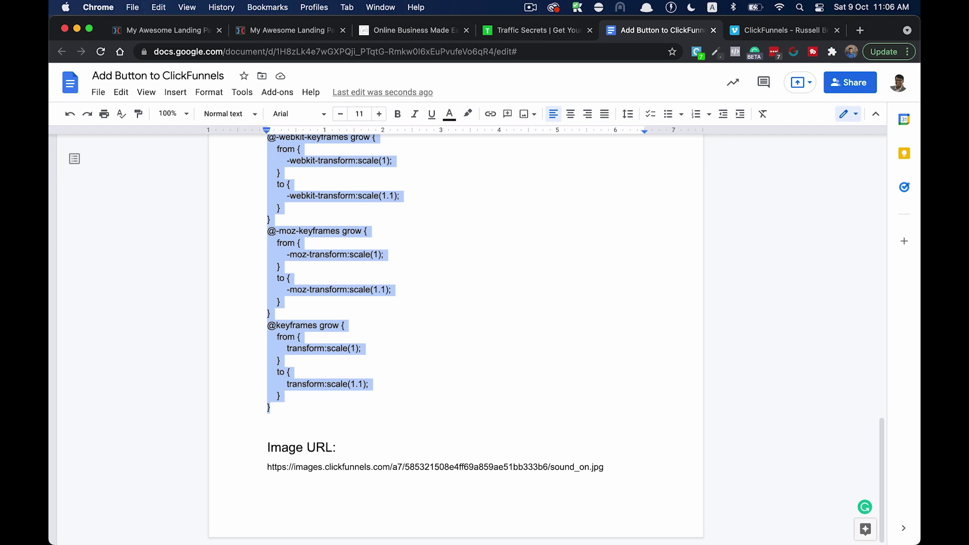
# Step: Paste the copied CSS code into the landing page's custom CSS
pyautogui.click(173, 33)
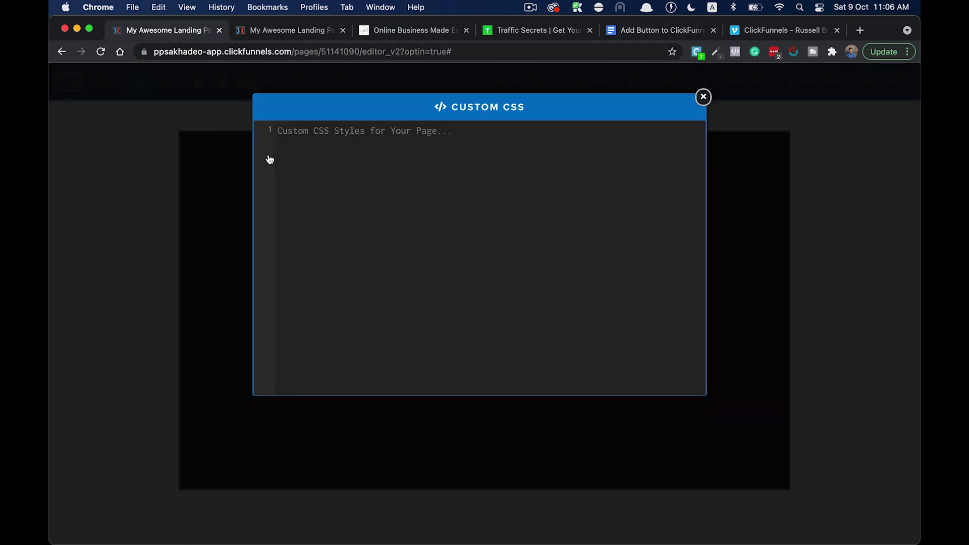
pyautogui.press('super+v')
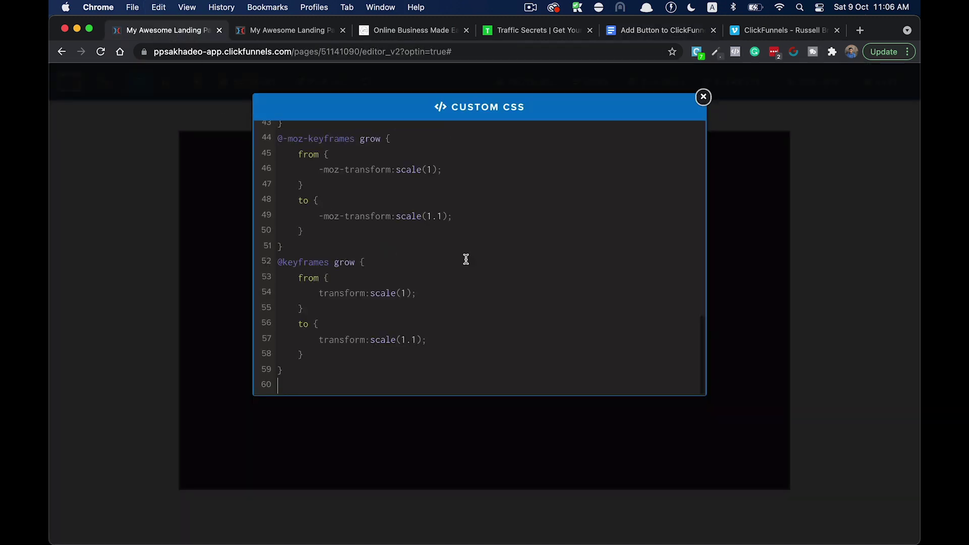
pyautogui.scroll(10, 468, 190)
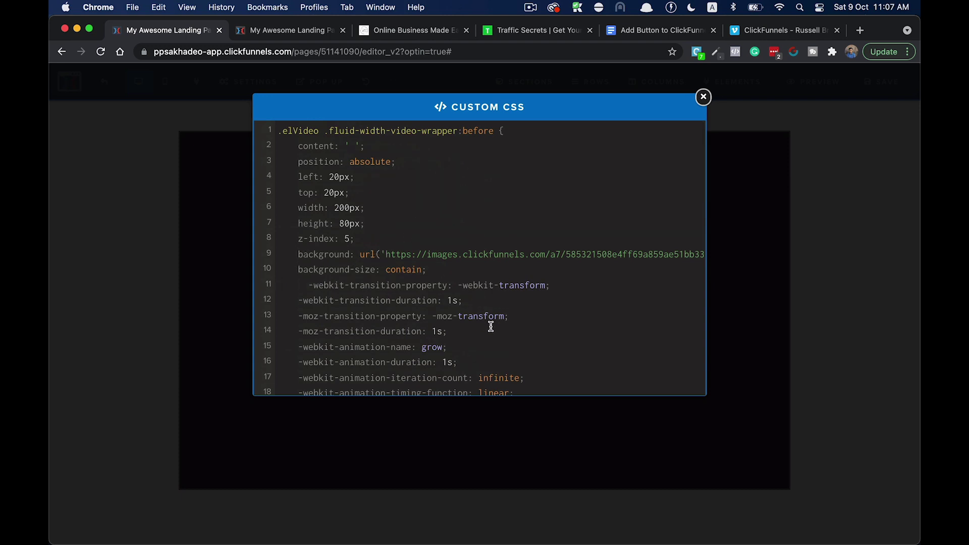
# Step: Clear the image address inside the background url on line 9 and insert the sound_on.jpg address there again
pyautogui.moveTo(386, 254); pyautogui.dragTo(688, 254)
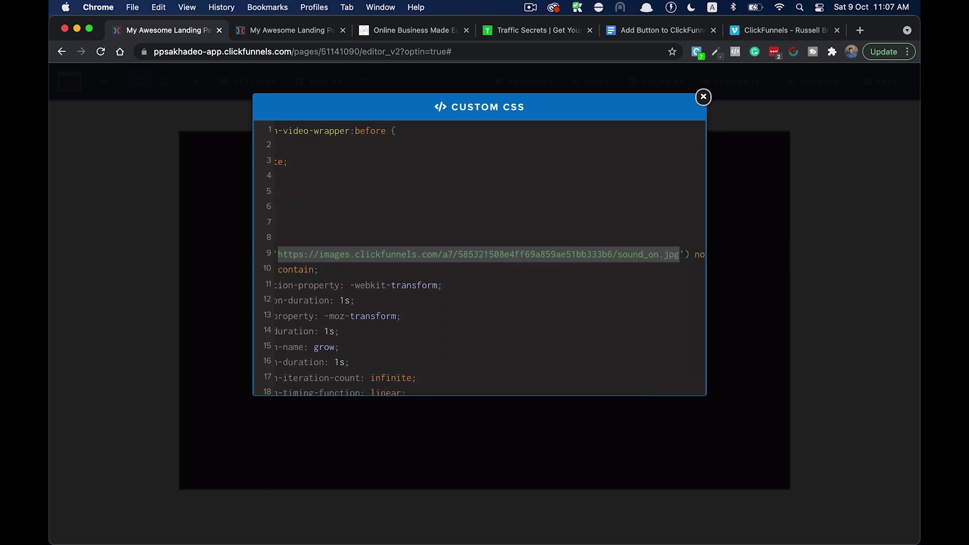
pyautogui.press('BackSpace')
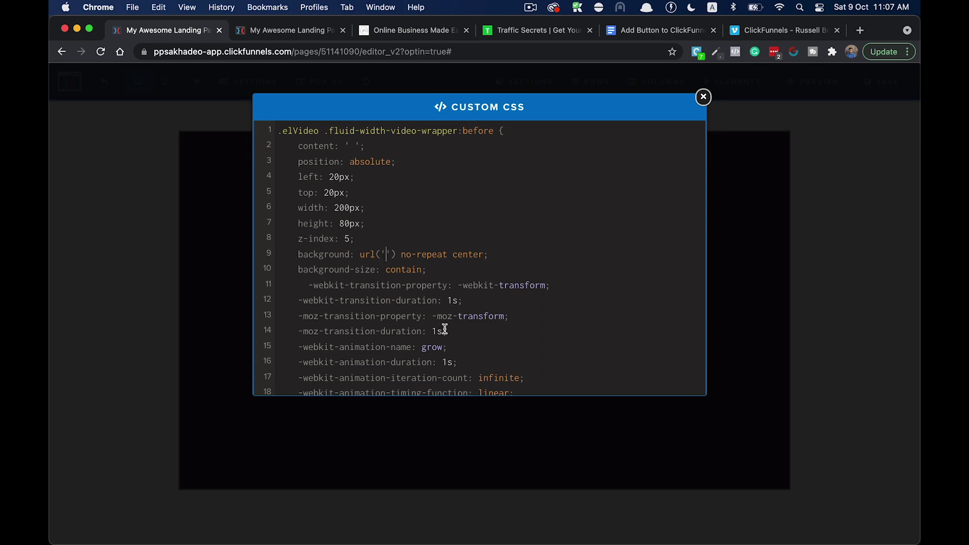
pyautogui.press('cmd+v')
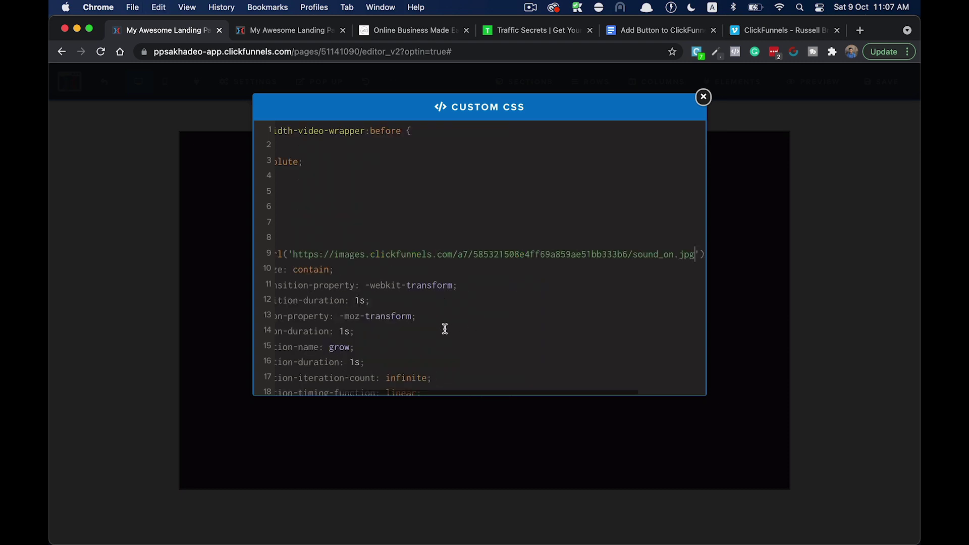
pyautogui.hscroll(-5, 386, 316)
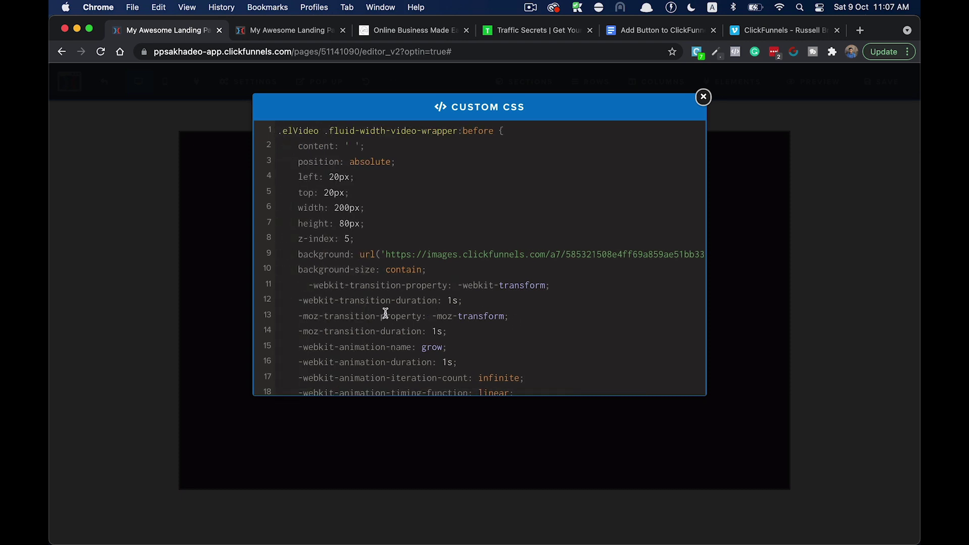
pyautogui.scroll(-15, 386, 313)
pyautogui.scroll(15, 385, 313)
pyautogui.scroll(3, 386, 313)
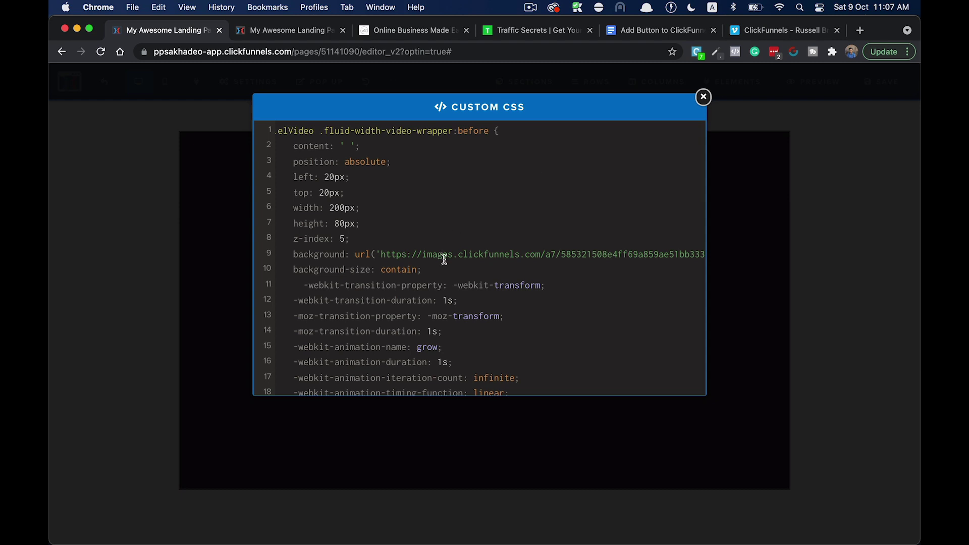
# Step: Close the custom CSS, save the landing page and reload its preview to show the sound overlay on the video
pyautogui.click(705, 97)
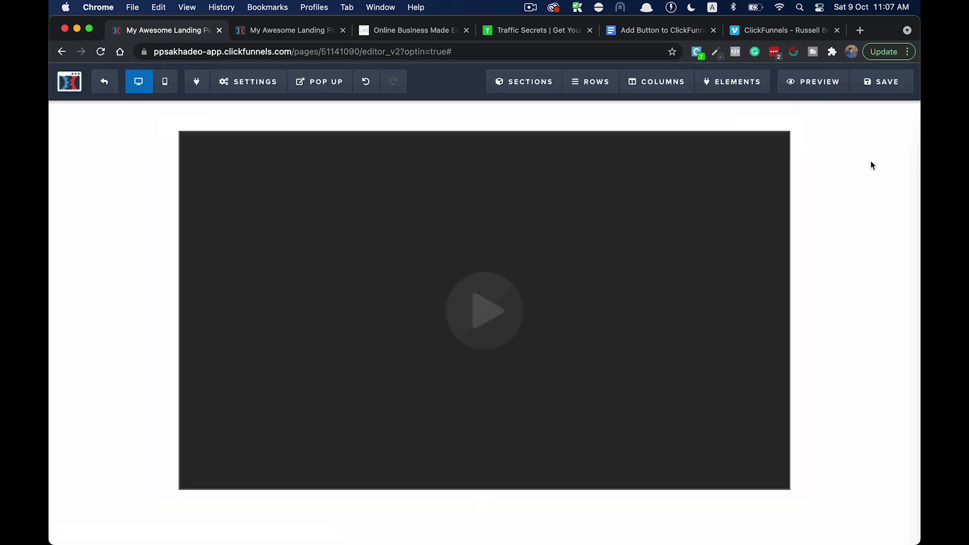
pyautogui.click(879, 90)
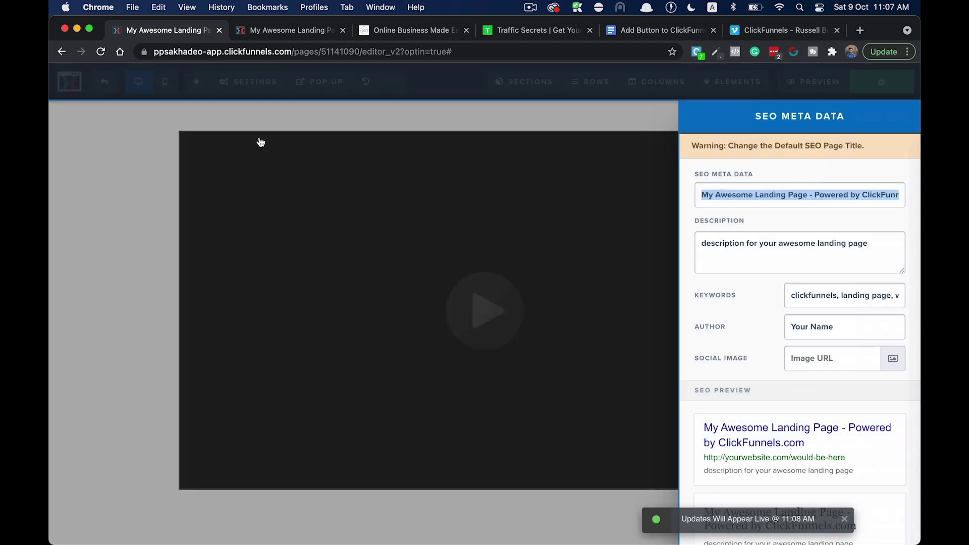
pyautogui.click(284, 29)
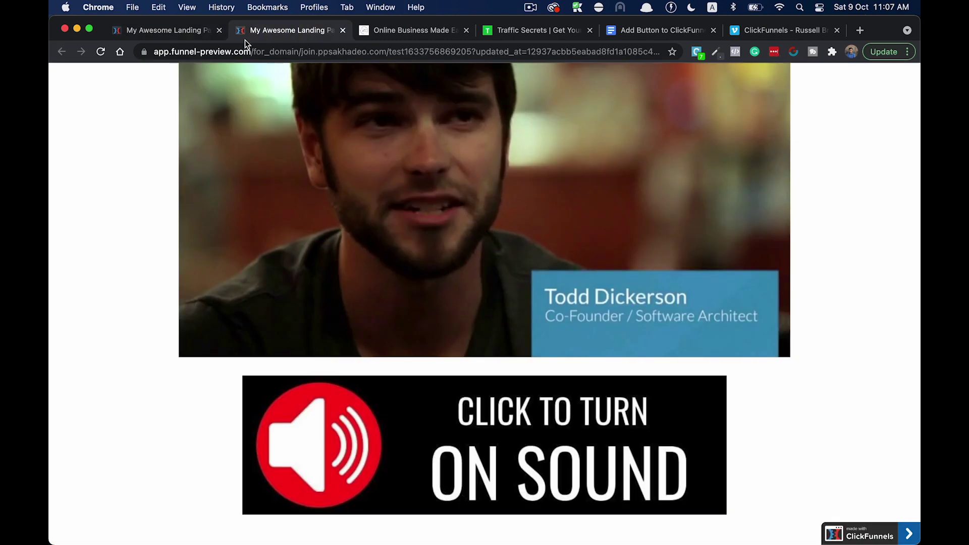
pyautogui.click(100, 51)
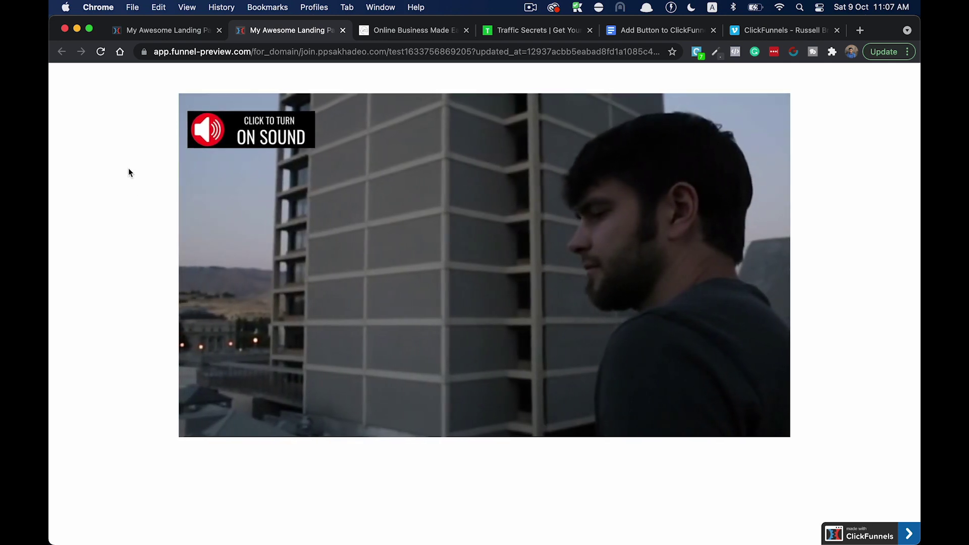
# Step: Reopen the page's custom CSS and compare its left and top offsets with the sound overlay's position in the preview
pyautogui.click(168, 32)
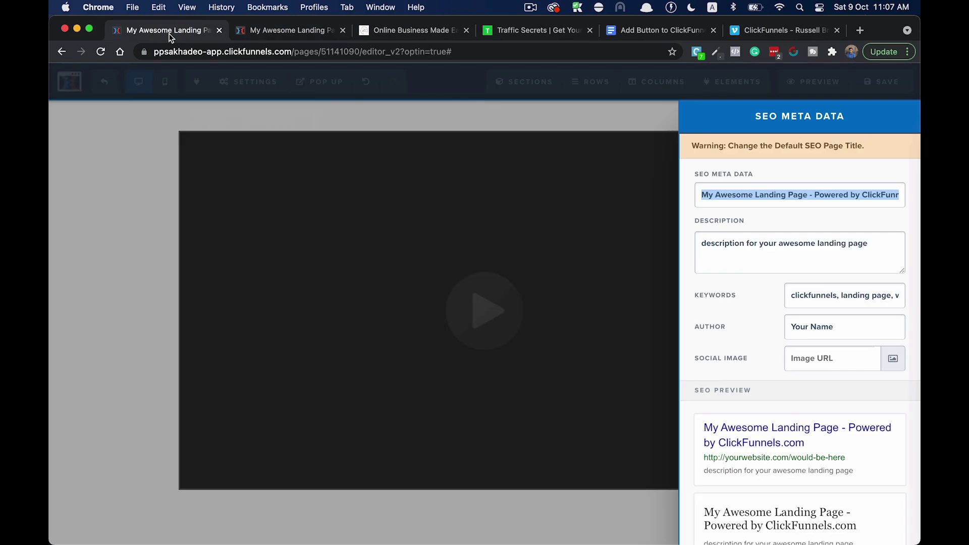
pyautogui.click(288, 120)
pyautogui.click(255, 82)
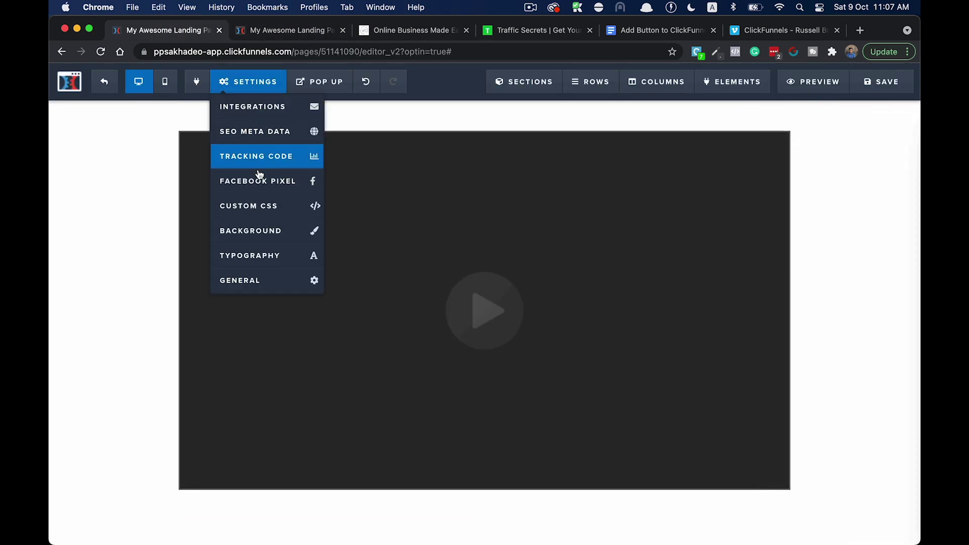
pyautogui.click(248, 207)
pyautogui.scroll(-3, 461, 330)
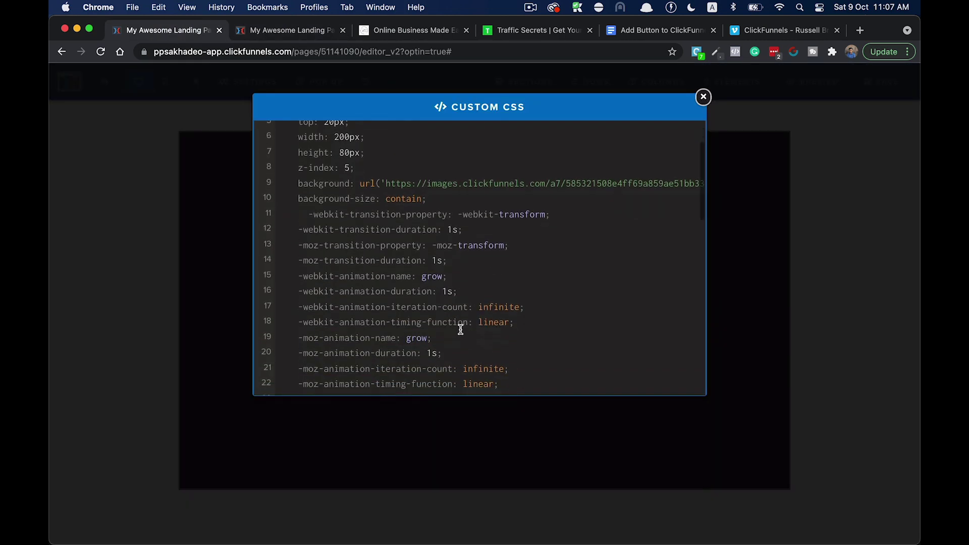
pyautogui.scroll(3, 460, 329)
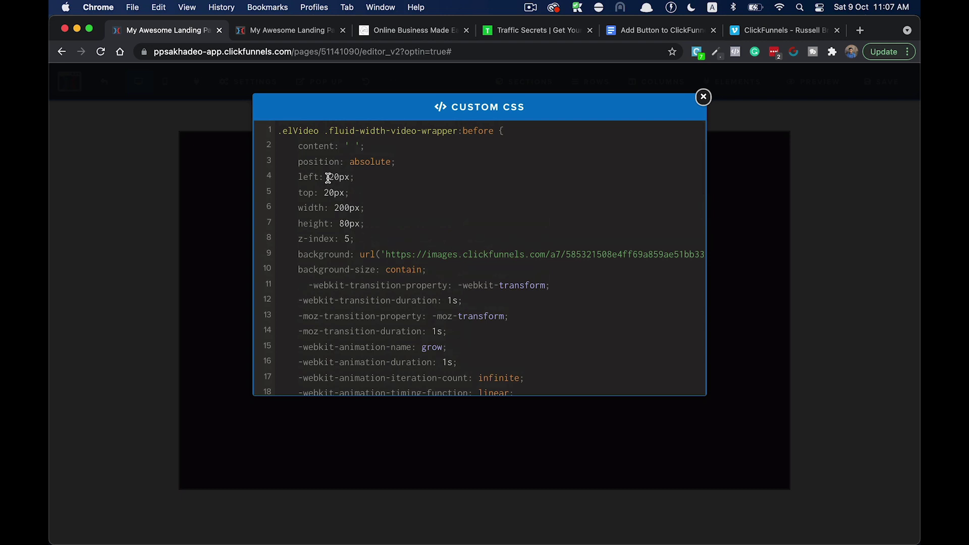
pyautogui.click(299, 39)
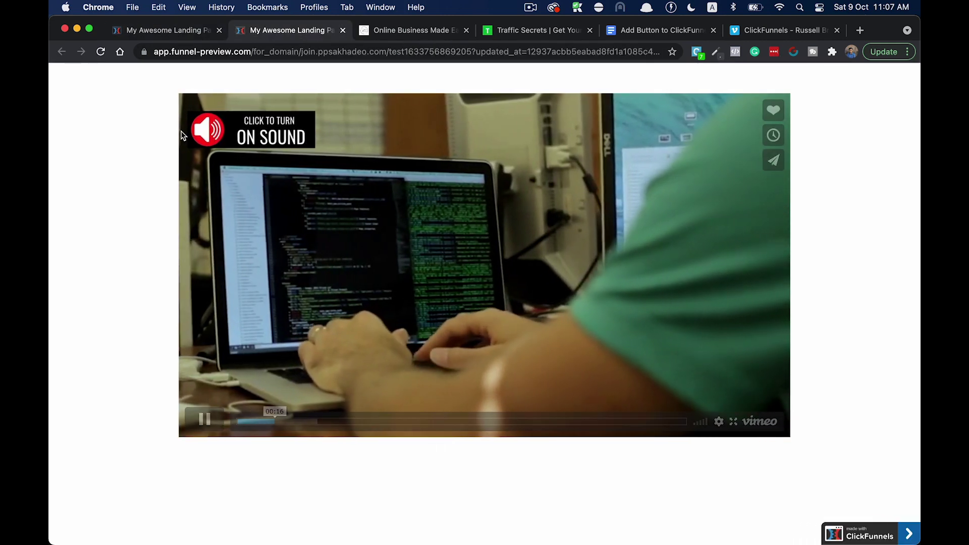
pyautogui.click(152, 34)
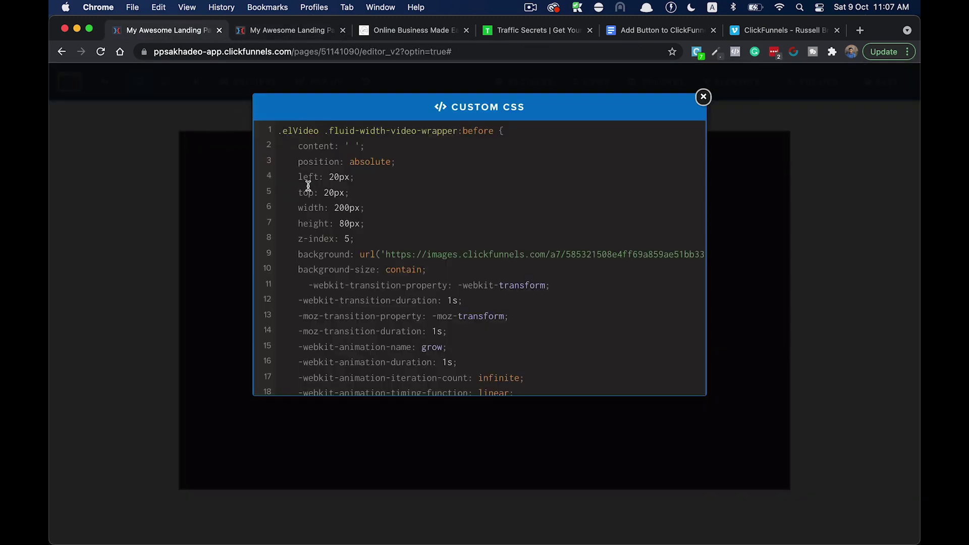
pyautogui.click(285, 31)
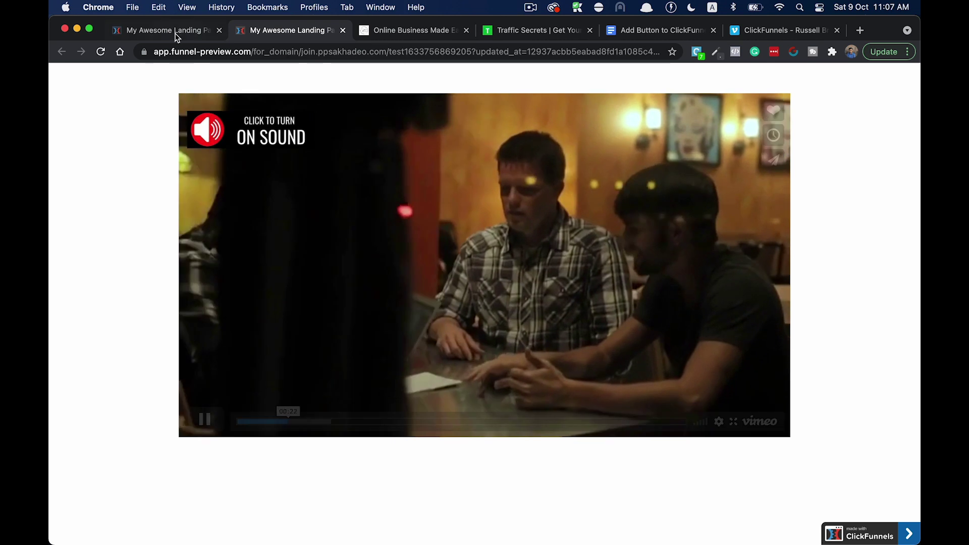
pyautogui.click(170, 30)
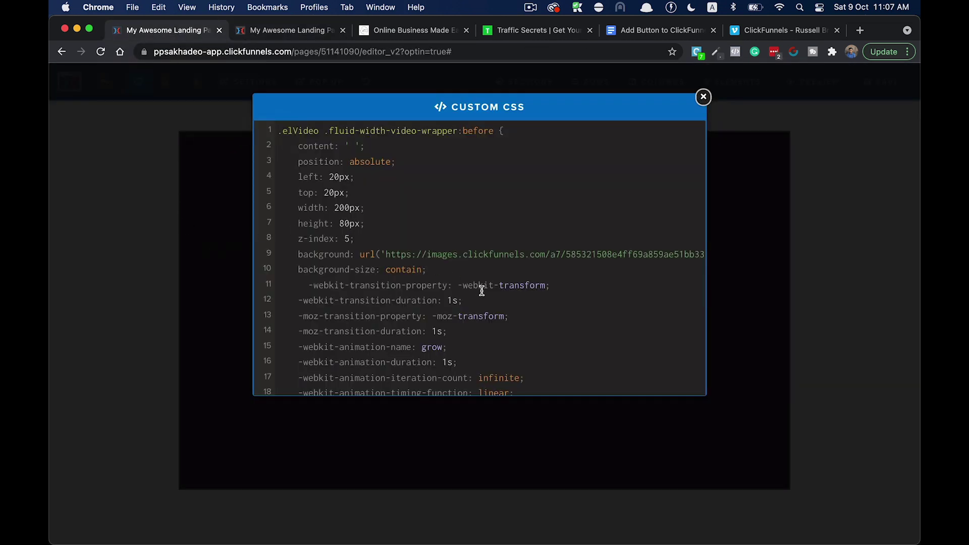
# Step: Review the custom CSS from the grow animation rules through the removedSoundOn rule and keyframes, and close the editor
pyautogui.scroll(-5, 482, 291)
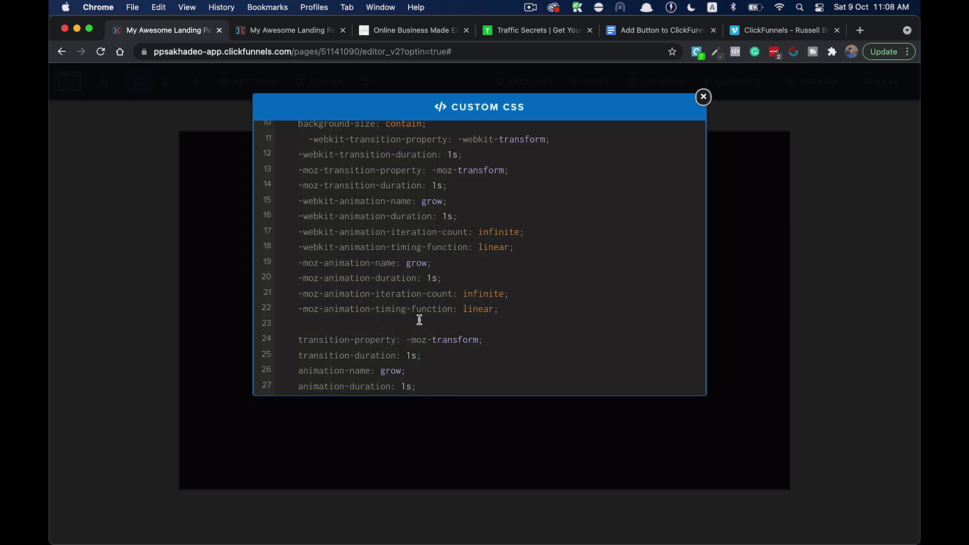
pyautogui.scroll(-7, 459, 303)
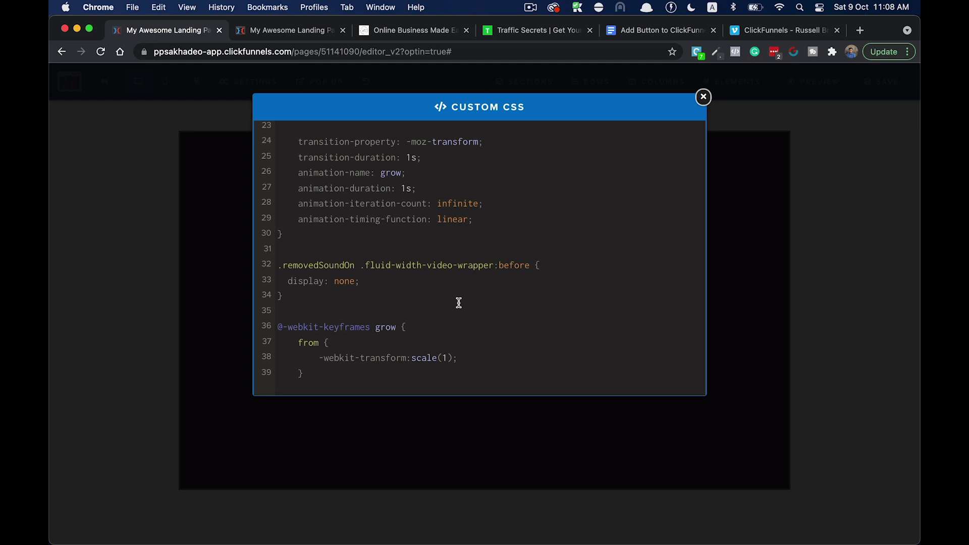
pyautogui.scroll(-5, 459, 303)
pyautogui.scroll(20, 459, 303)
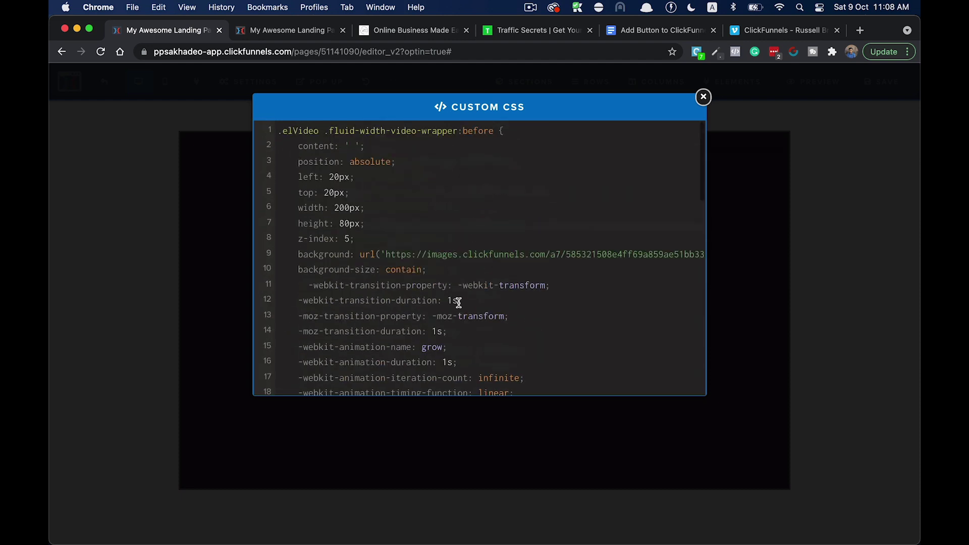
pyautogui.click(704, 96)
# Step: Switch to the Traffic Secrets page and try its "Click to turn on sound" overlay on the video
pyautogui.click(525, 31)
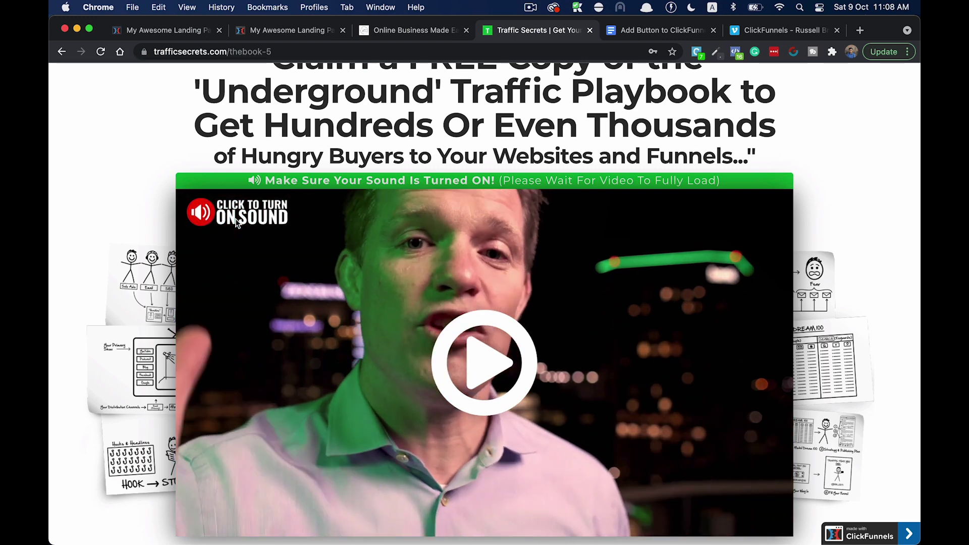
pyautogui.scroll(-1, 236, 219)
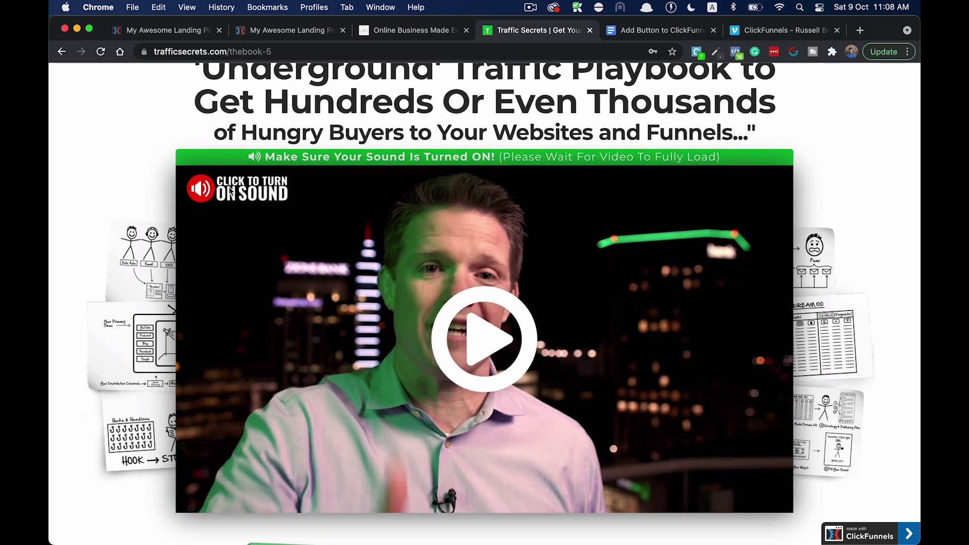
pyautogui.click(231, 192)
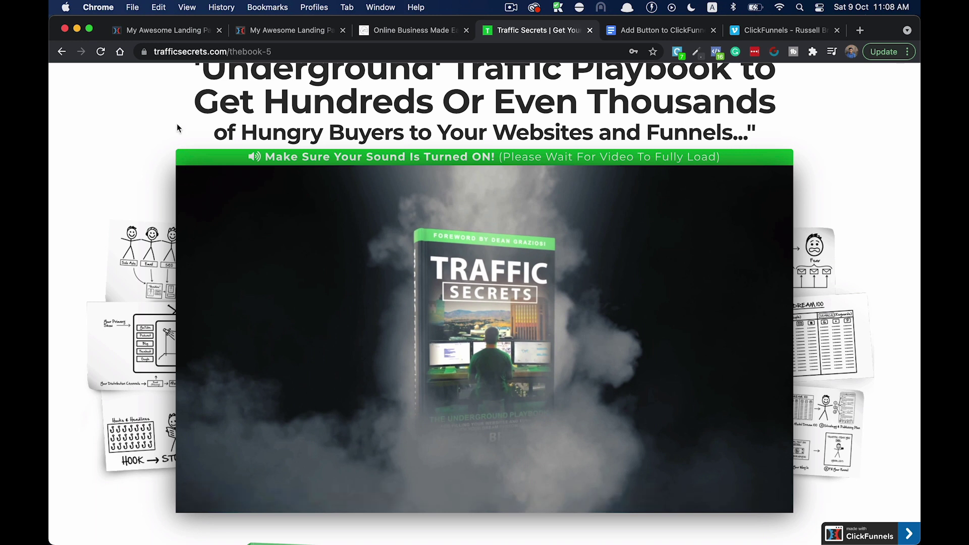
# Step: Copy the Vimeo player.js script from the Add Button to ClickFunnels document into the landing page's header tracking code
pyautogui.click(171, 31)
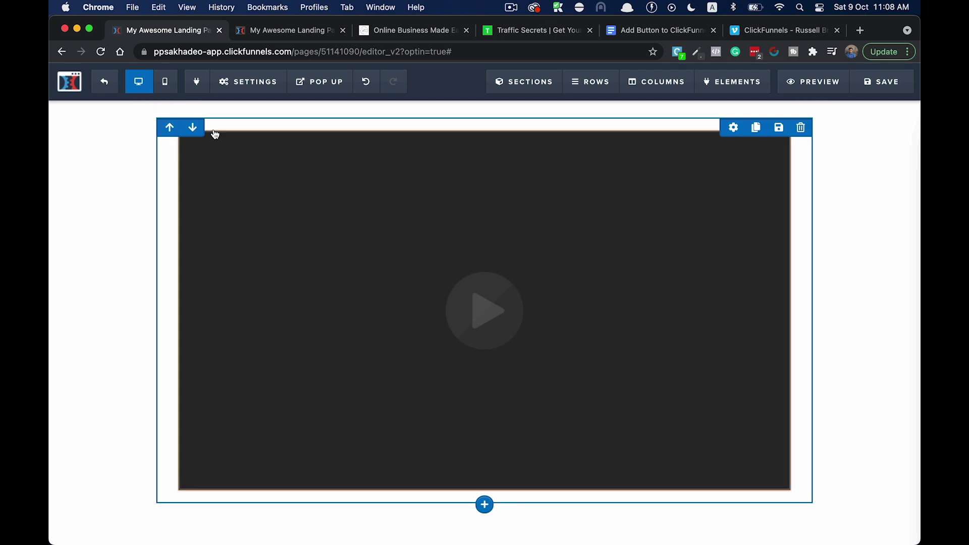
pyautogui.moveTo(248, 87)
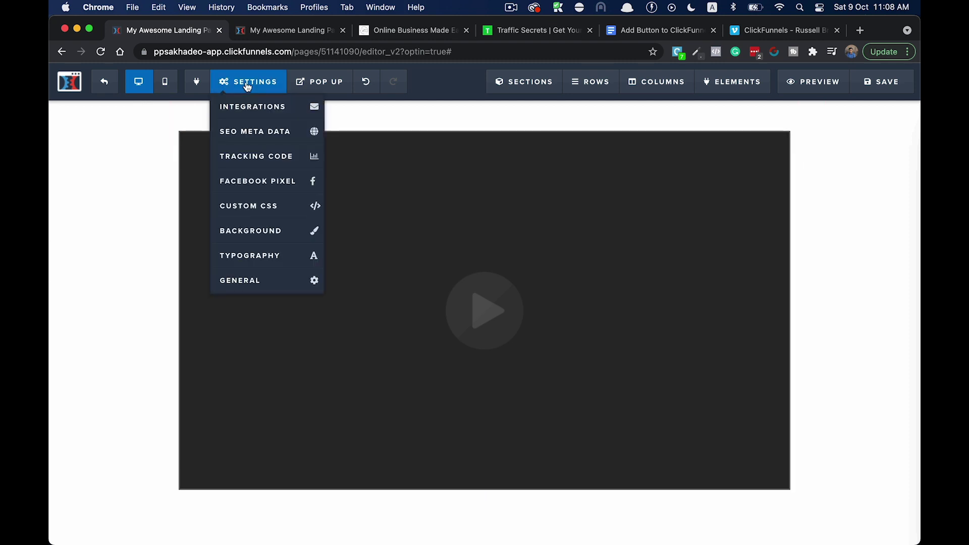
pyautogui.click(248, 159)
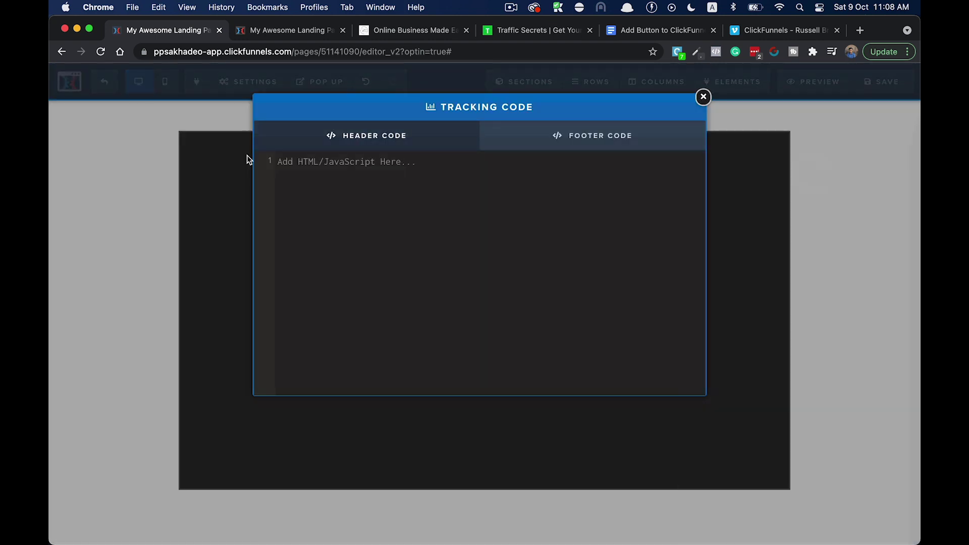
pyautogui.click(667, 31)
pyautogui.scroll(15, 409, 321)
pyautogui.scroll(1, 409, 322)
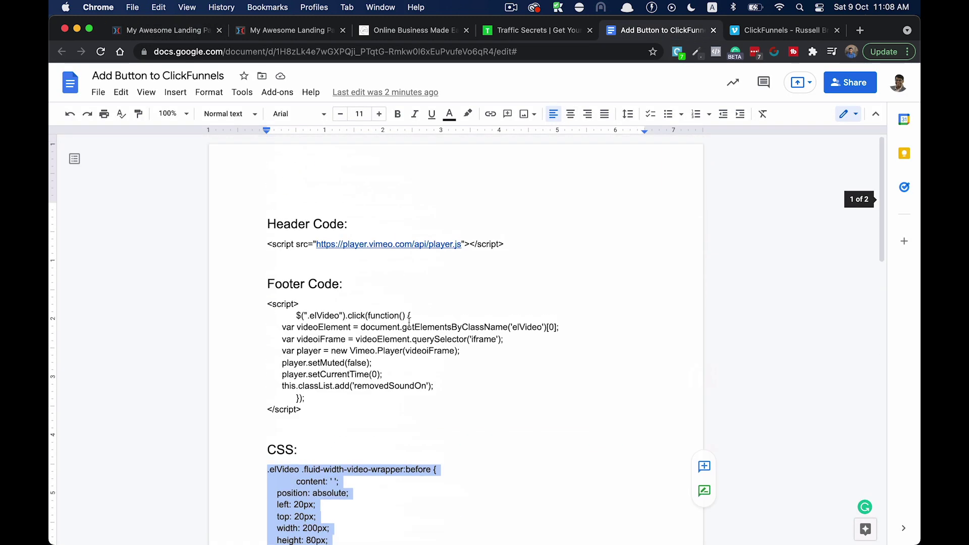
pyautogui.moveTo(515, 244); pyautogui.dragTo(266, 249)
pyautogui.press('super+c')
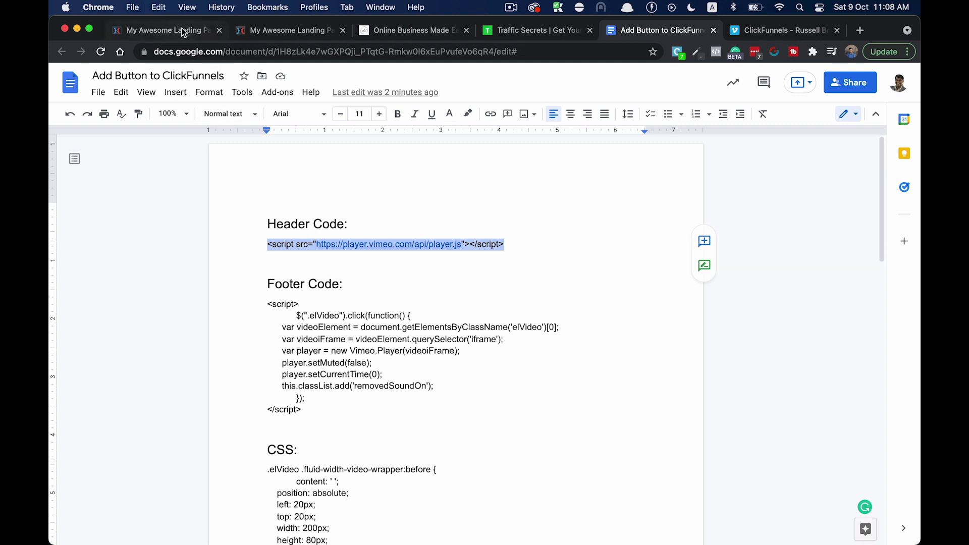
pyautogui.click(191, 35)
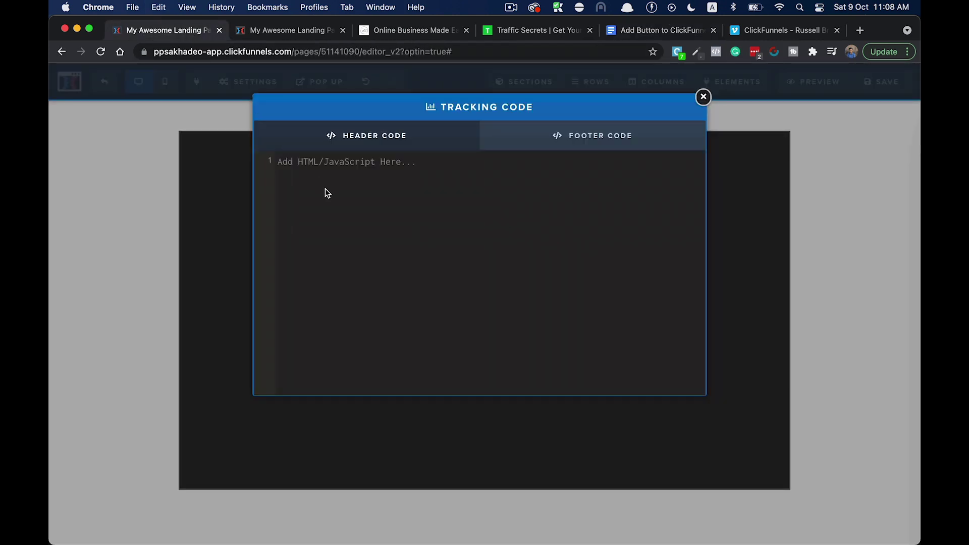
pyautogui.press('super+v')
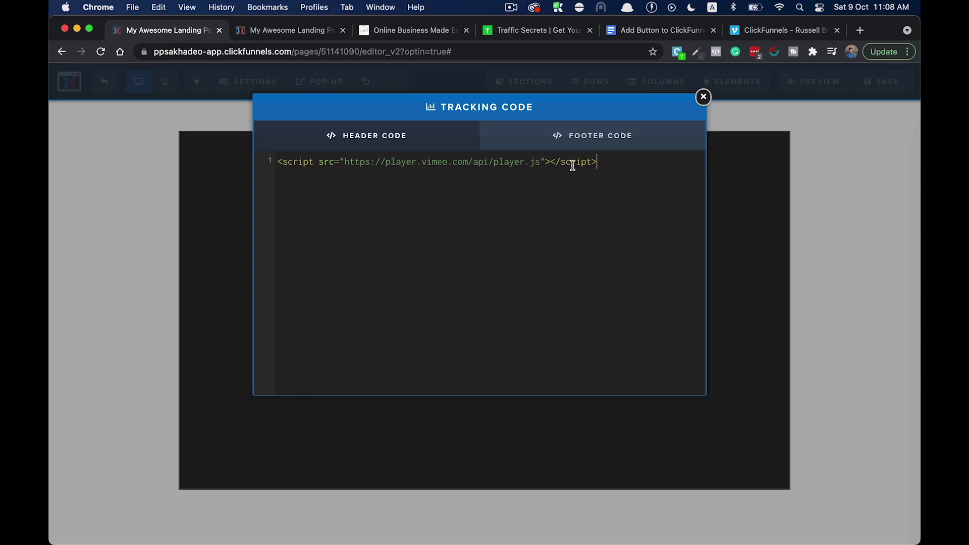
# Step: Copy the document's footer script, which handles clicks on .elVideo, into the landing page's footer tracking code
pyautogui.click(659, 32)
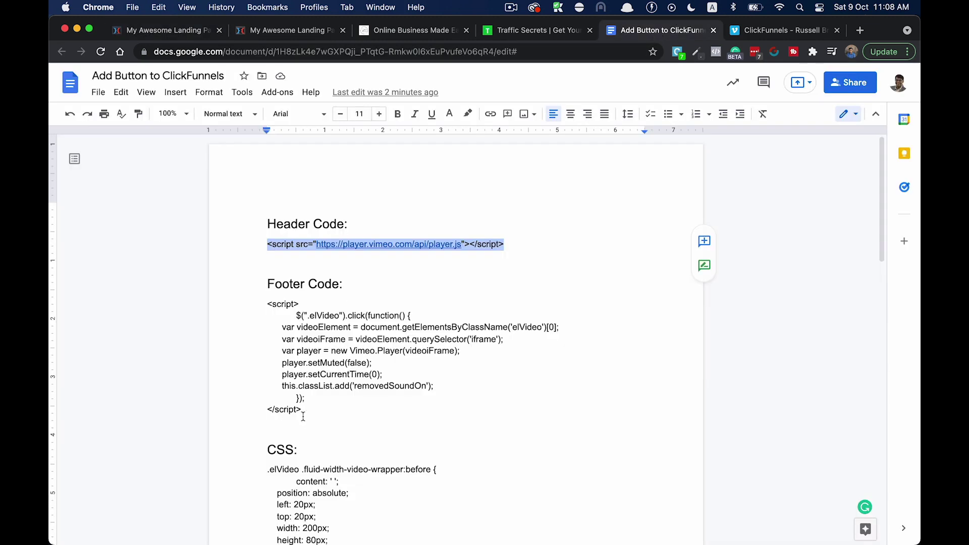
pyautogui.moveTo(311, 406); pyautogui.dragTo(268, 308)
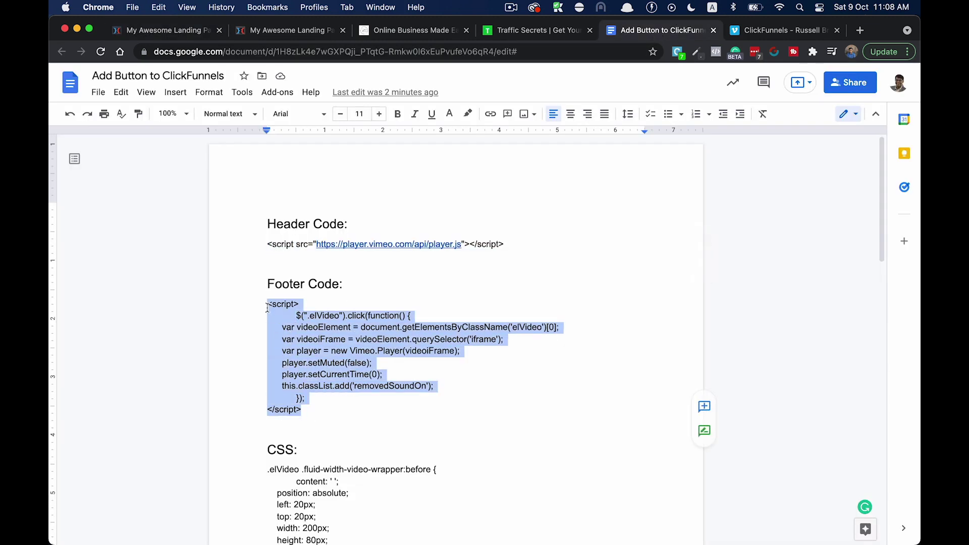
pyautogui.press('super+c')
pyautogui.click(185, 36)
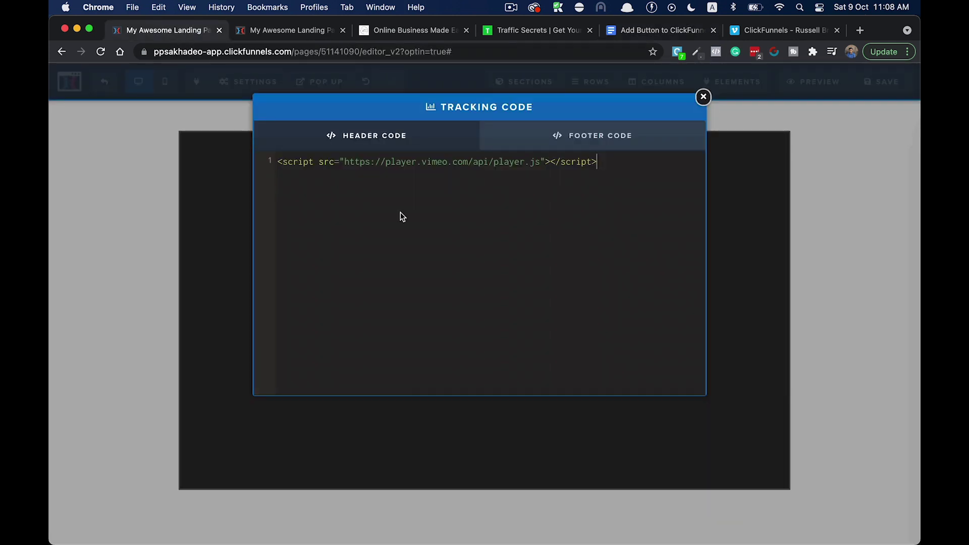
pyautogui.click(602, 134)
pyautogui.press('super+v')
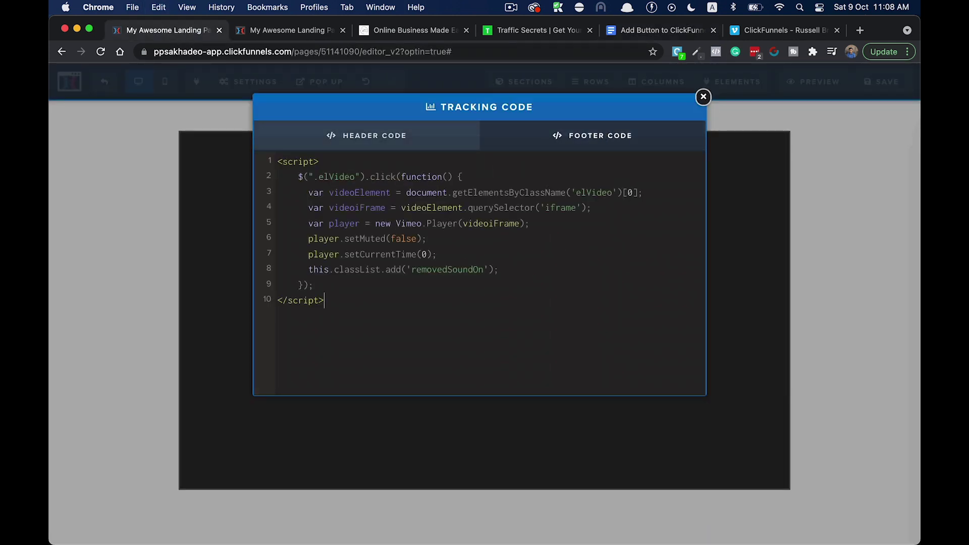
# Step: Save the landing page with its tracking code and test the sound overlay in the reloaded preview, pausing the video at the end
pyautogui.click(703, 97)
pyautogui.click(884, 81)
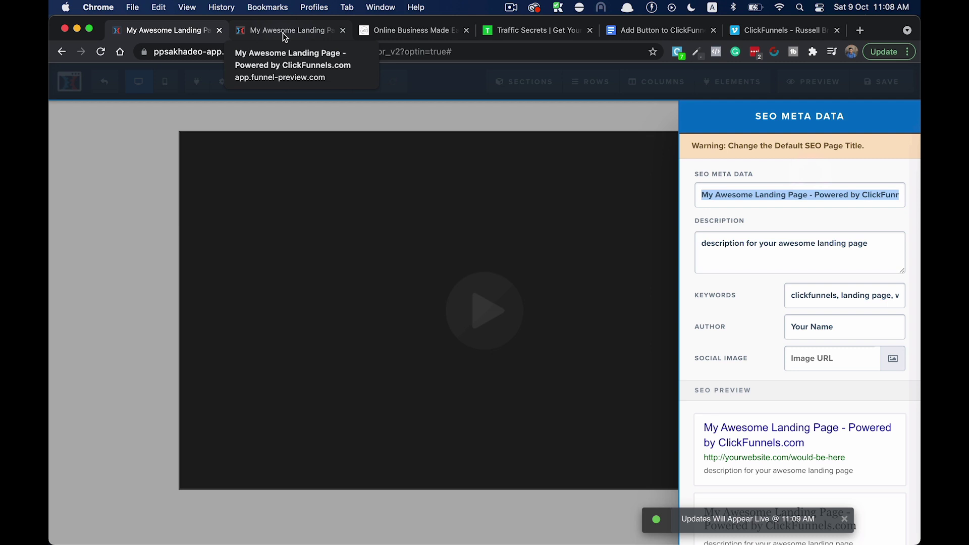
pyautogui.click(283, 33)
pyautogui.click(101, 50)
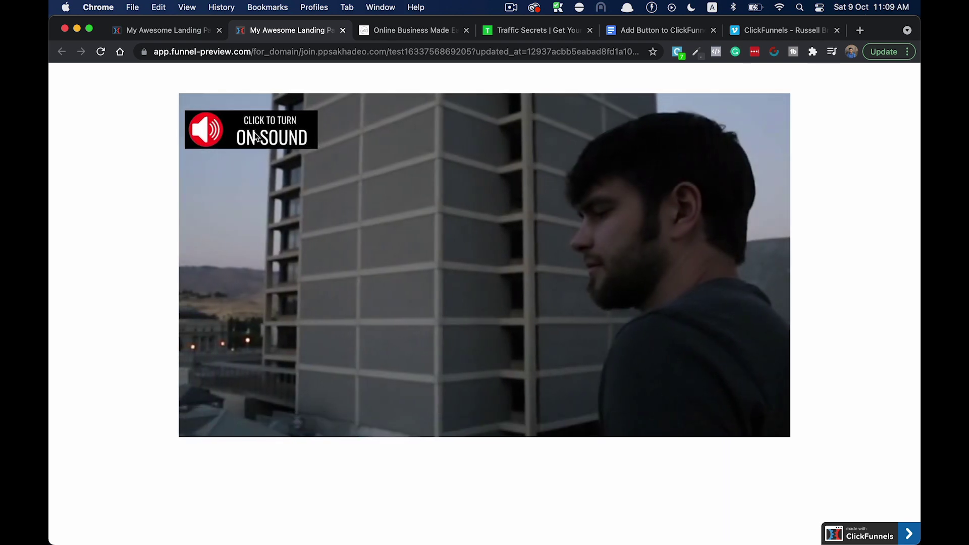
pyautogui.click(224, 127)
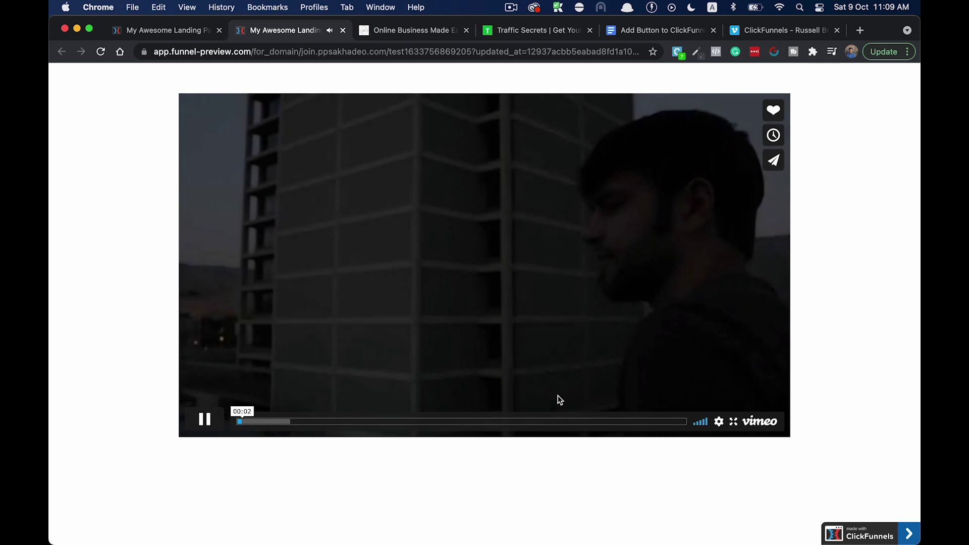
pyautogui.click(205, 419)
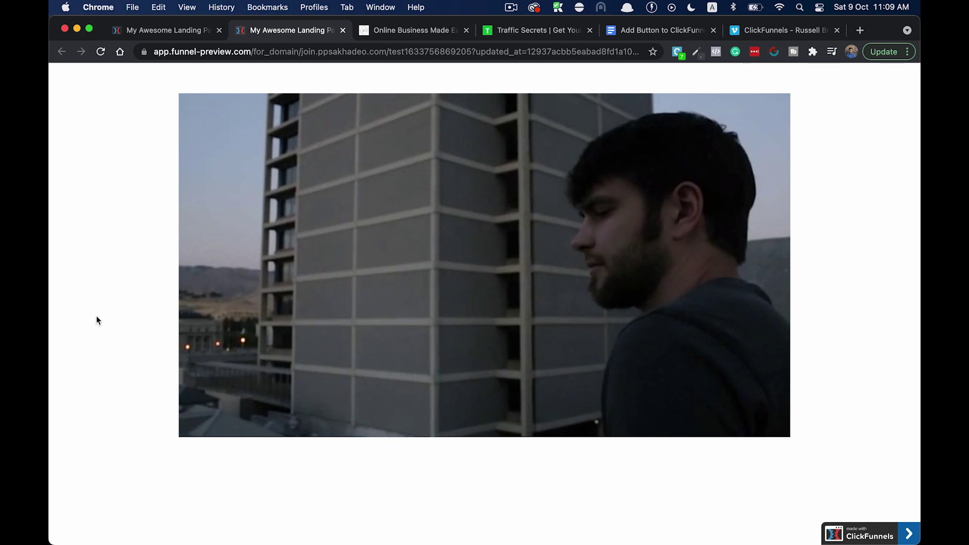
# Step: Reopen the landing page's header tracking code for review and check the overlay area of the preview video
pyautogui.click(172, 31)
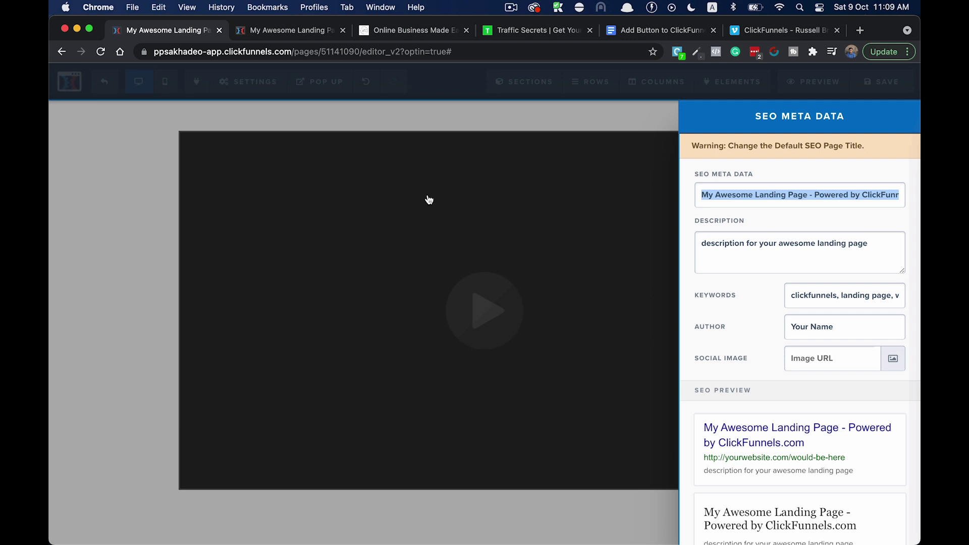
pyautogui.click(410, 152)
pyautogui.moveTo(232, 89)
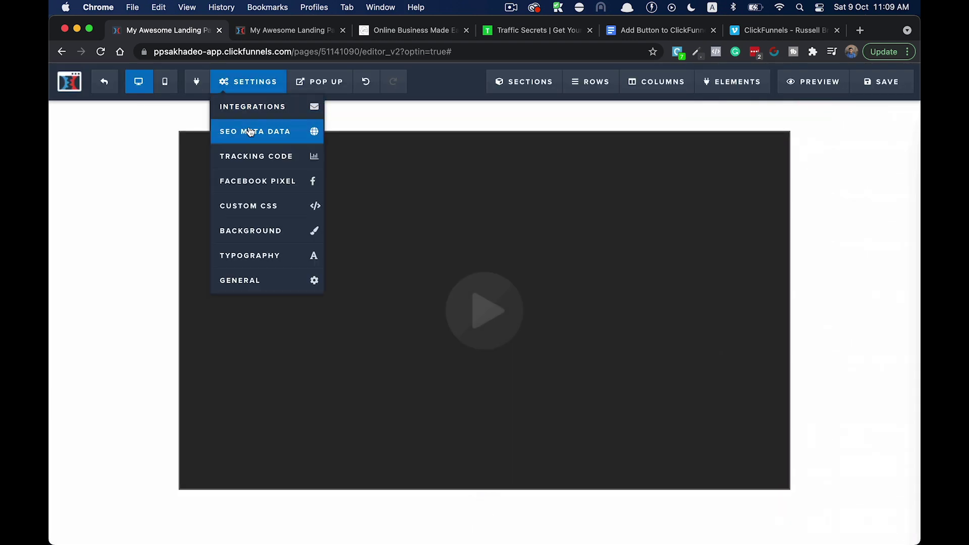
pyautogui.click(255, 157)
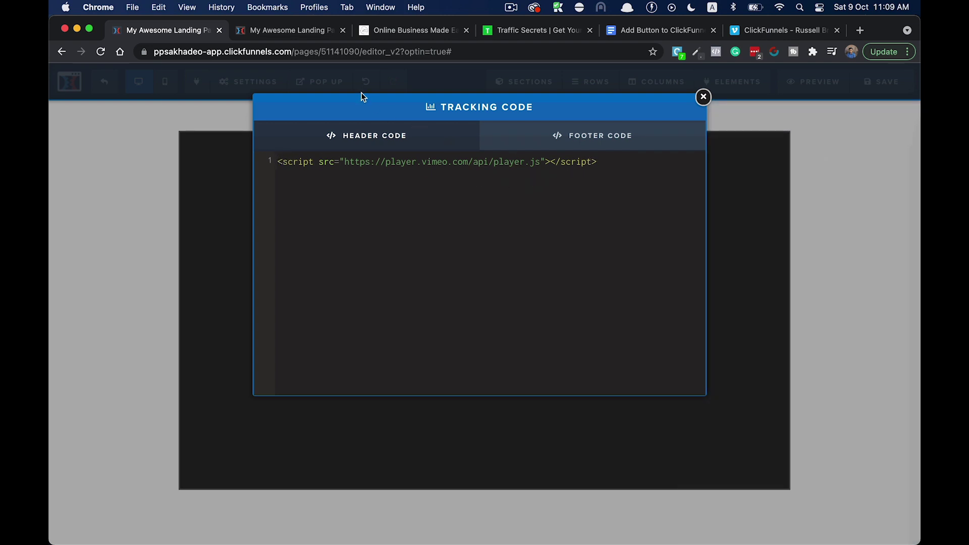
pyautogui.click(313, 31)
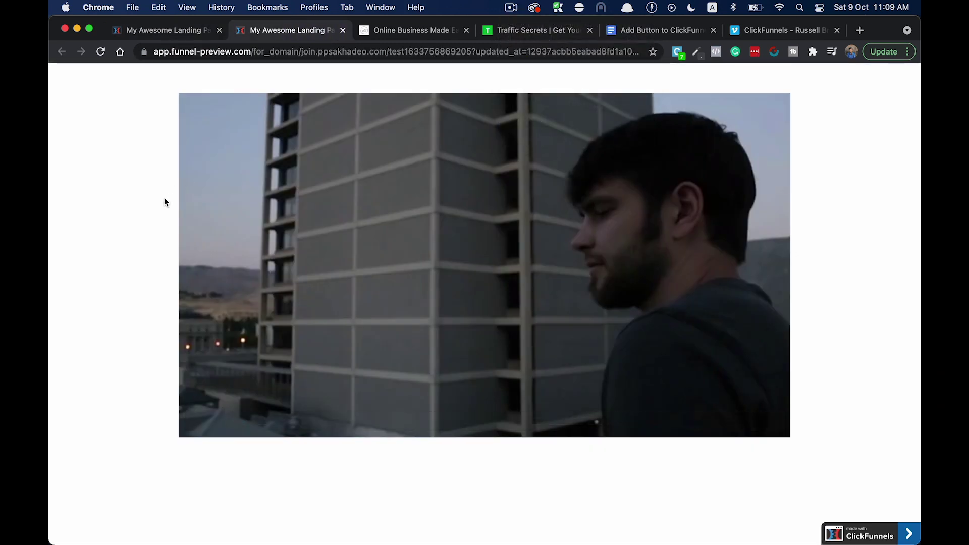
pyautogui.moveTo(215, 137)
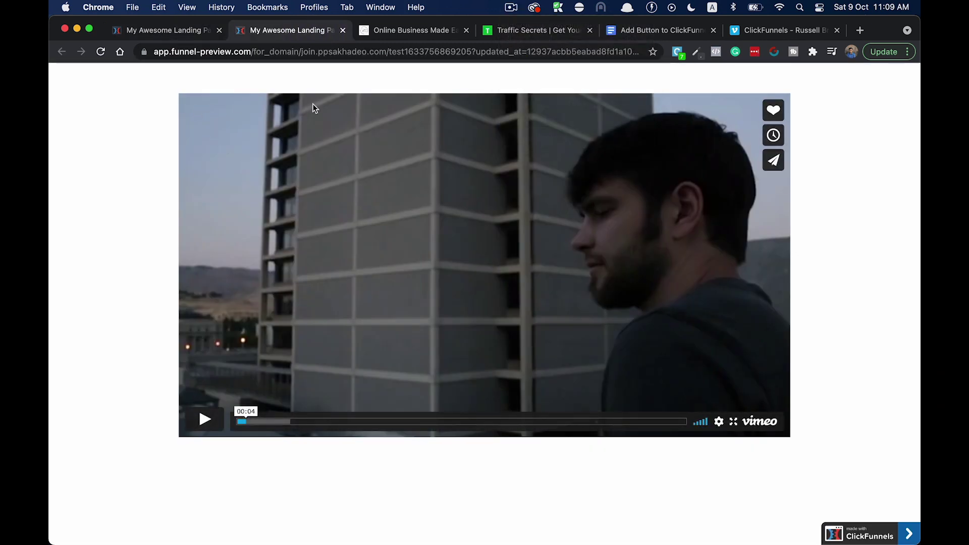
# Step: Reload the Traffic Secrets page to check its video's behaviour, and return to the landing page editor with the tracking code closed
pyautogui.click(526, 33)
pyautogui.click(100, 52)
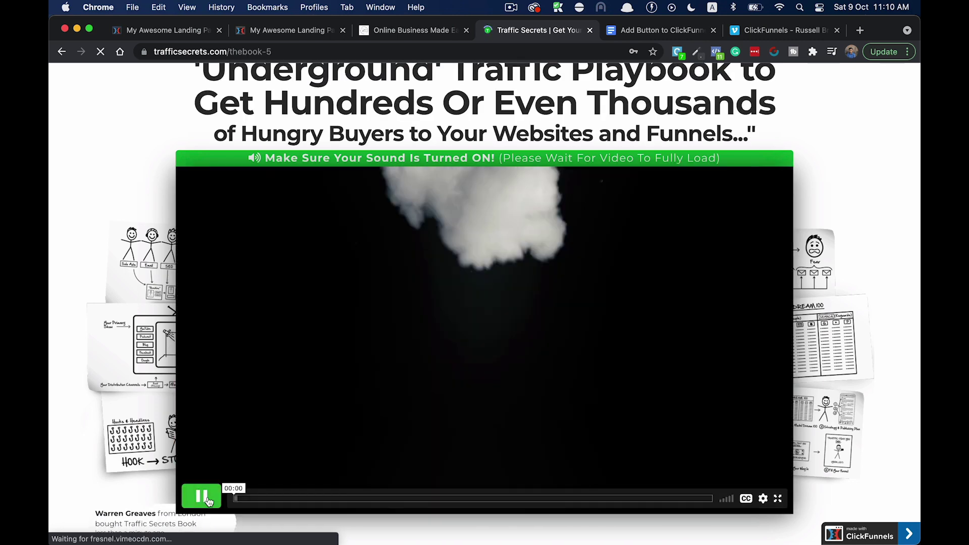
pyautogui.click(202, 497)
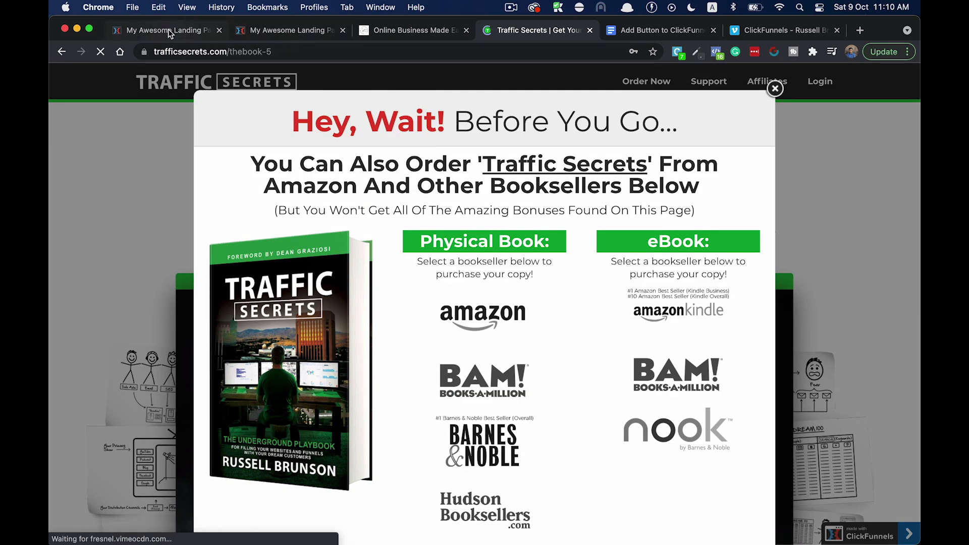
pyautogui.click(168, 30)
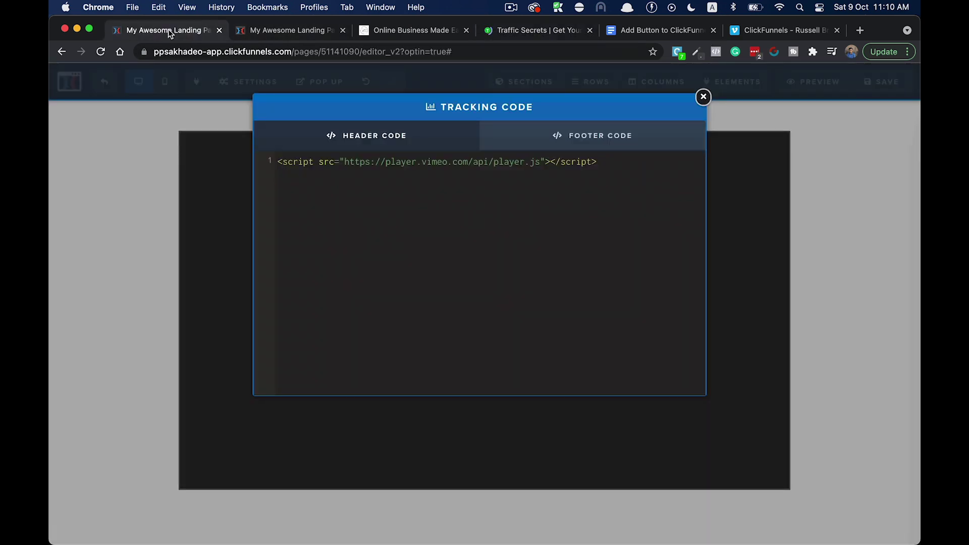
pyautogui.click(703, 97)
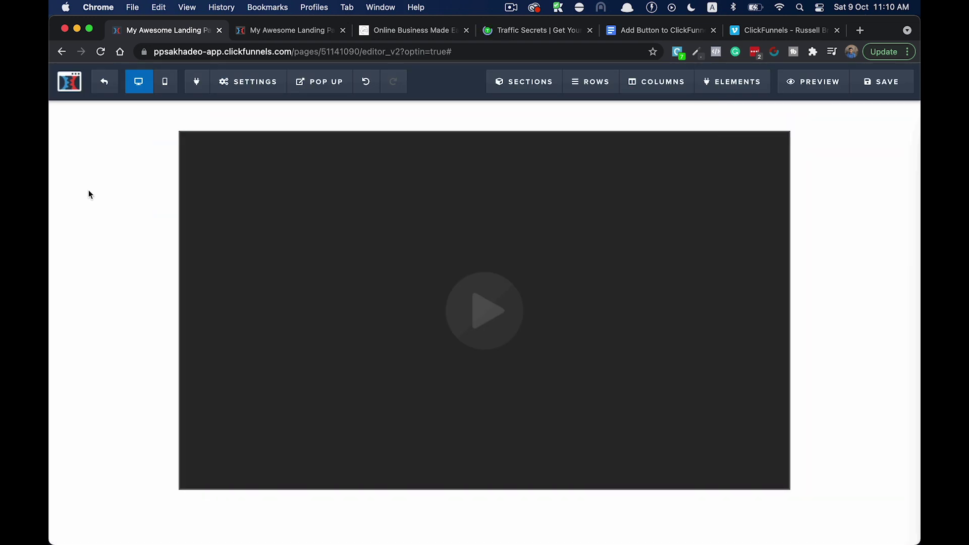